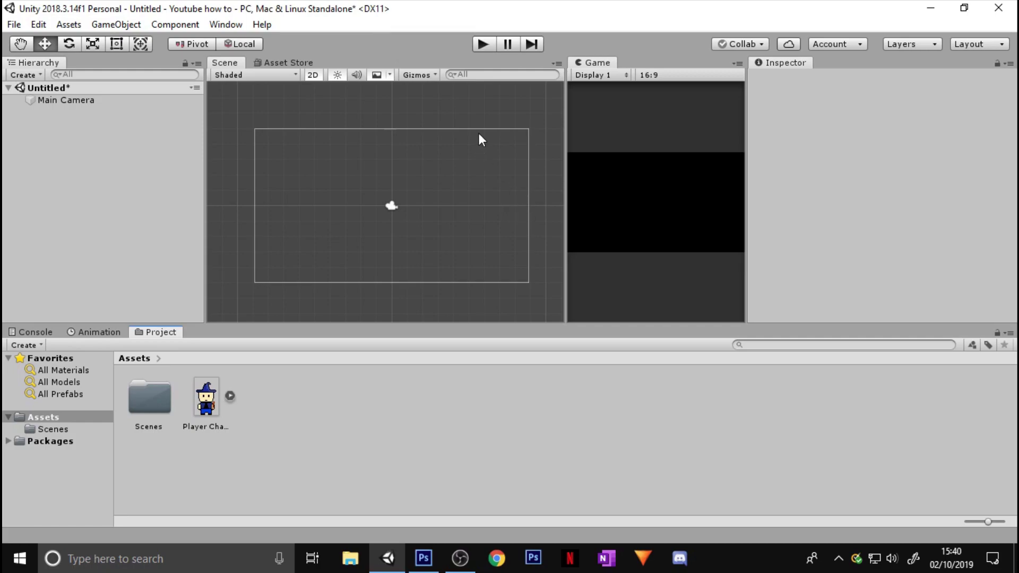
# - Widen the Game view and add the Player Character sprite to the scene
pyautogui.moveTo(566, 162); pyautogui.dragTo(471, 165)
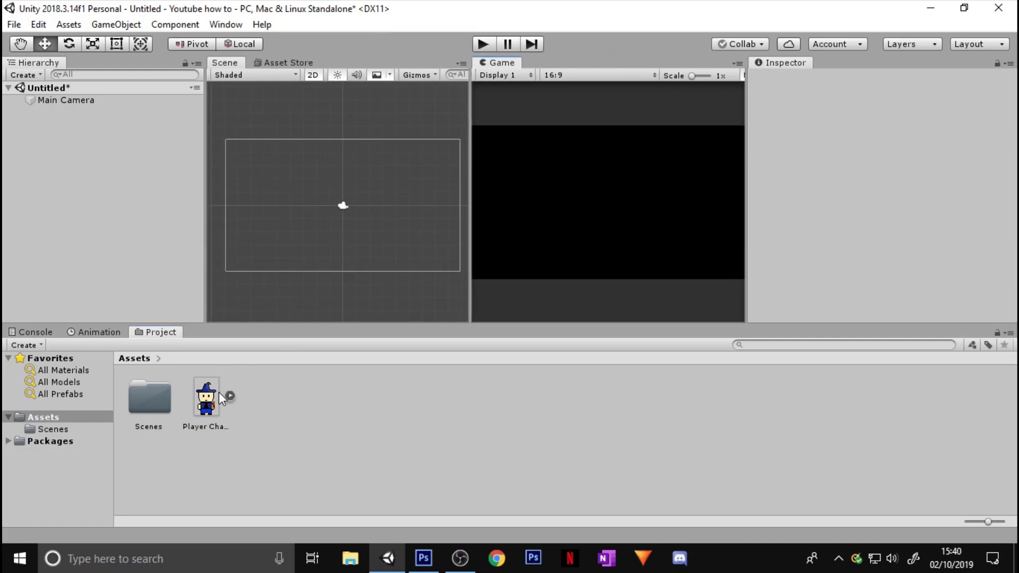
pyautogui.moveTo(206, 398); pyautogui.dragTo(70, 153)
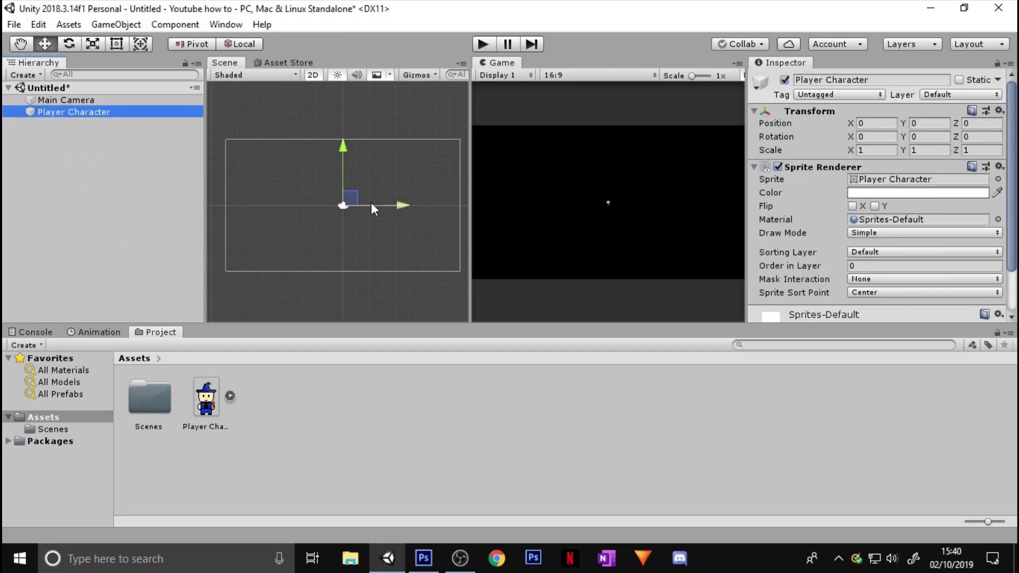
pyautogui.scroll(5, 325, 166)
pyautogui.moveTo(366, 198); pyautogui.dragTo(359, 211, button='middle')
# - Scale the wizard sprite up to about 5.918 and centre it in the camera frame
pyautogui.press('t')
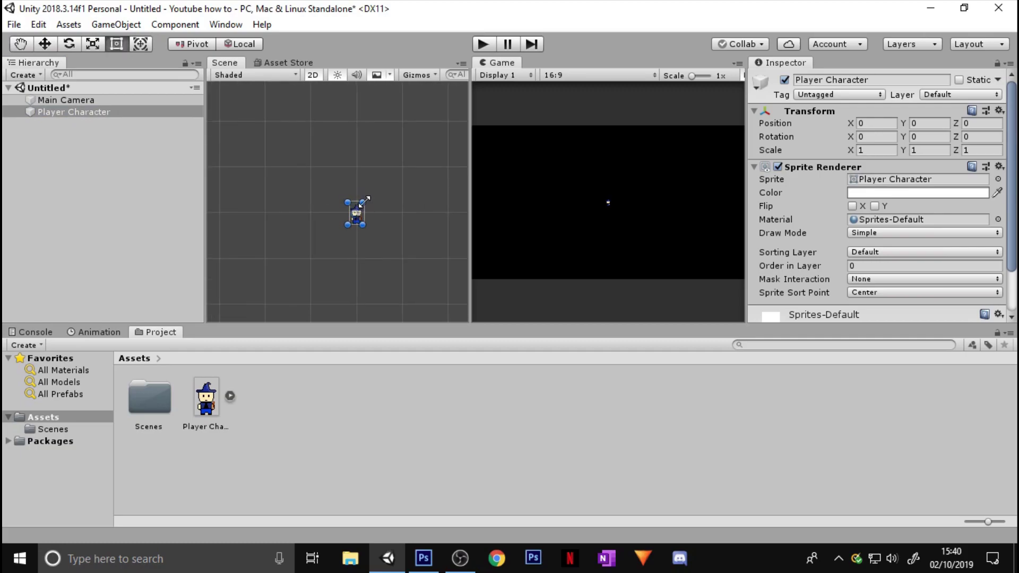
pyautogui.moveTo(363, 200); pyautogui.dragTo(437, 116)
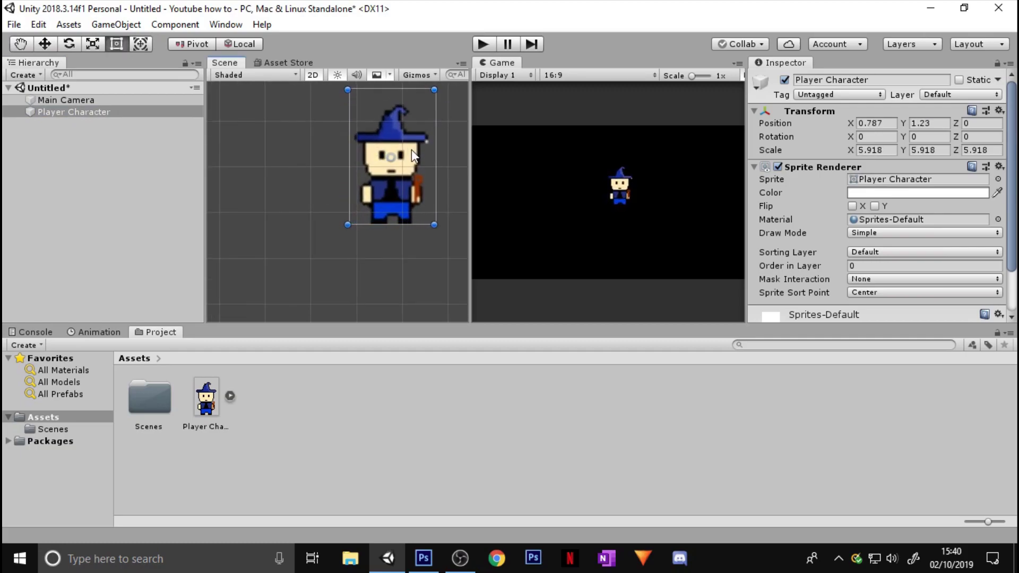
pyautogui.moveTo(409, 151); pyautogui.dragTo(381, 186)
pyautogui.press('q')
pyautogui.scroll(-4, 381, 191)
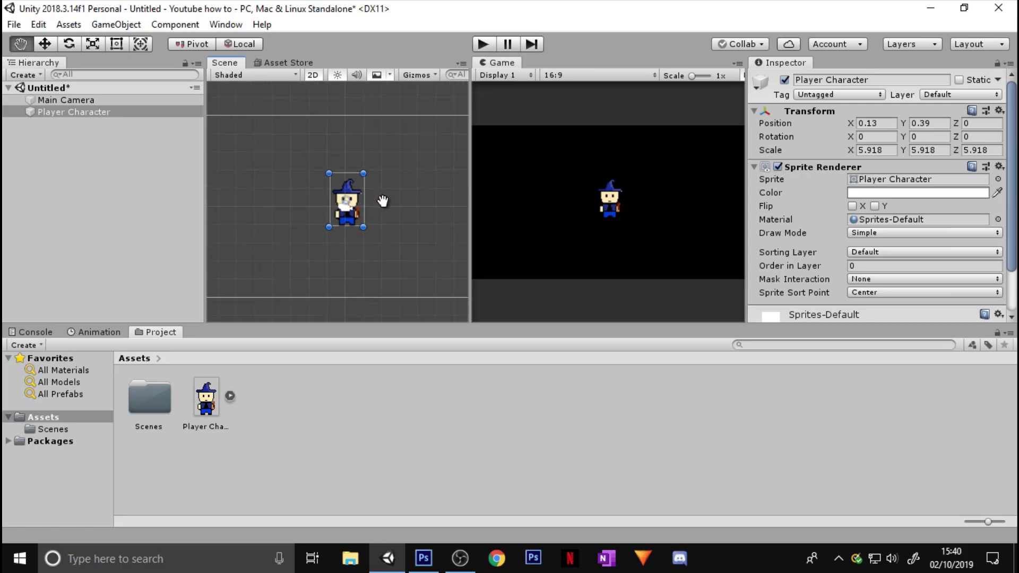
pyautogui.scroll(-2, 383, 200)
pyautogui.scroll(1, 382, 200)
# - Create a Point Light from the Hierarchy's Light menu
pyautogui.press('t')
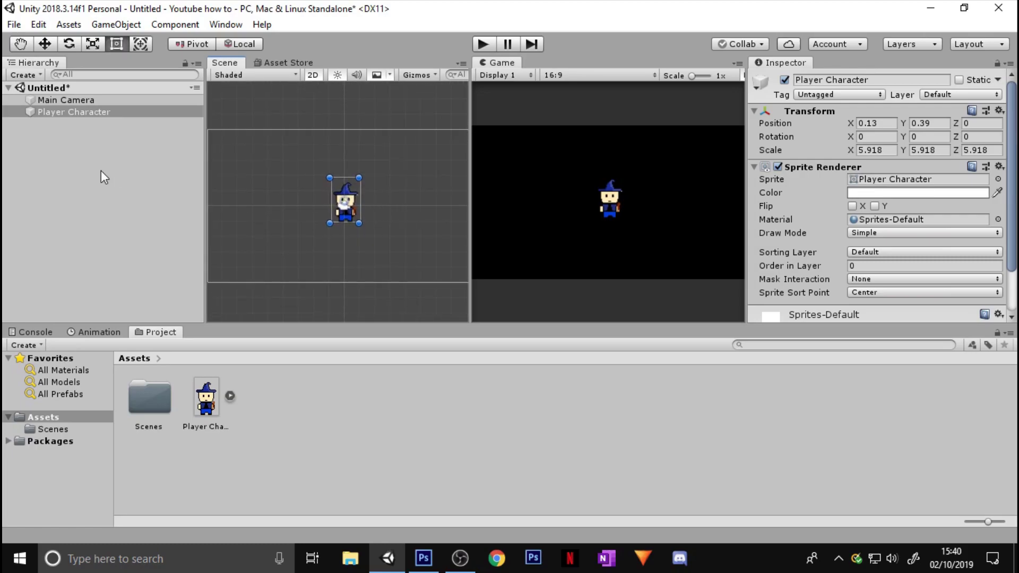
pyautogui.rightClick(100, 171)
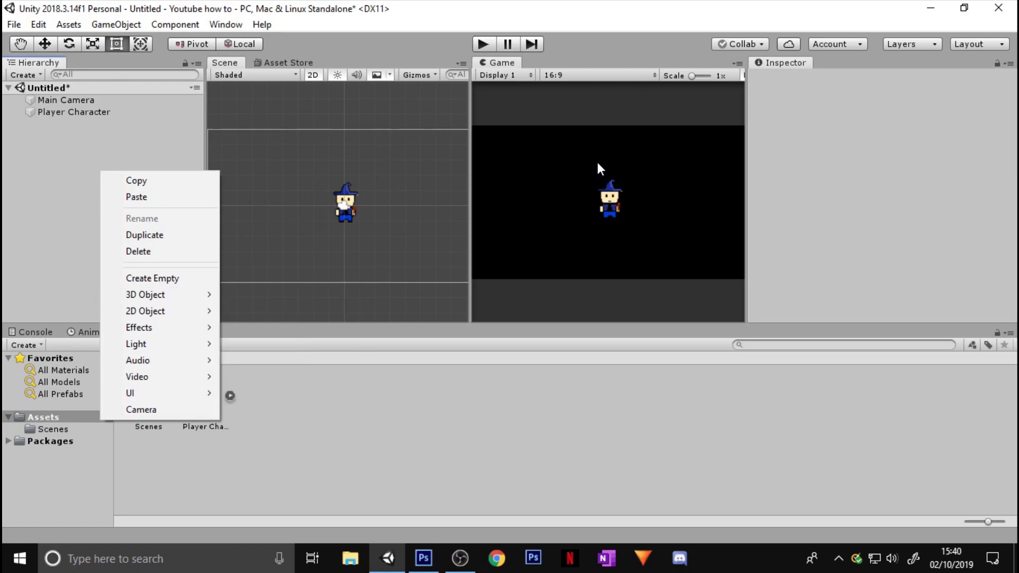
pyautogui.click(70, 200)
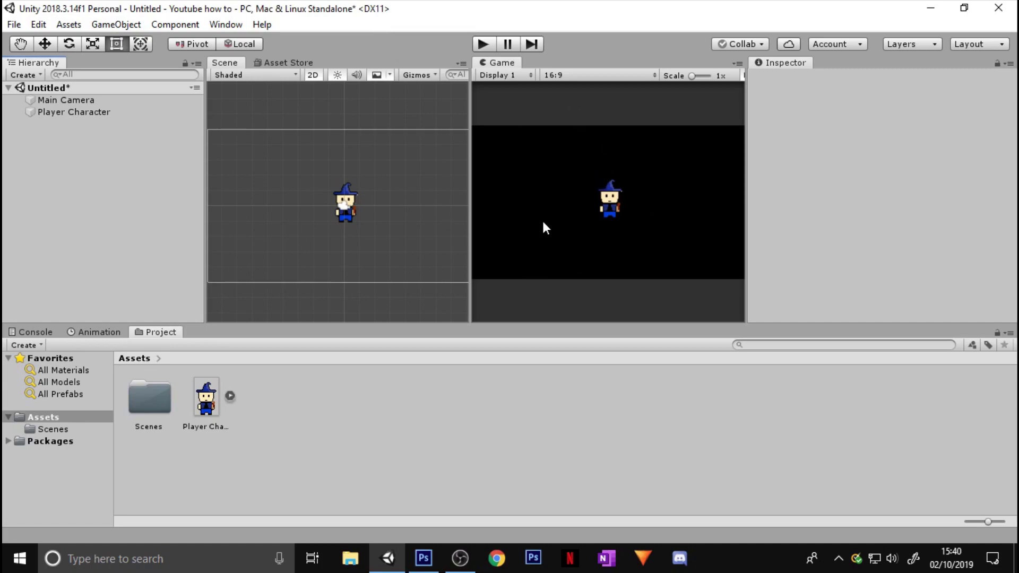
pyautogui.rightClick(74, 154)
pyautogui.moveTo(143, 329)
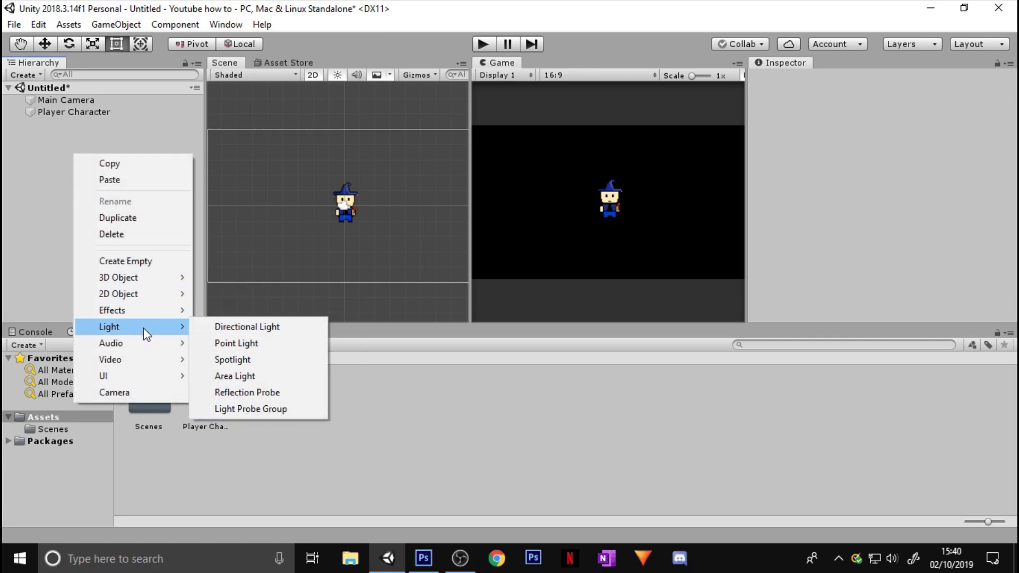
pyautogui.click(246, 342)
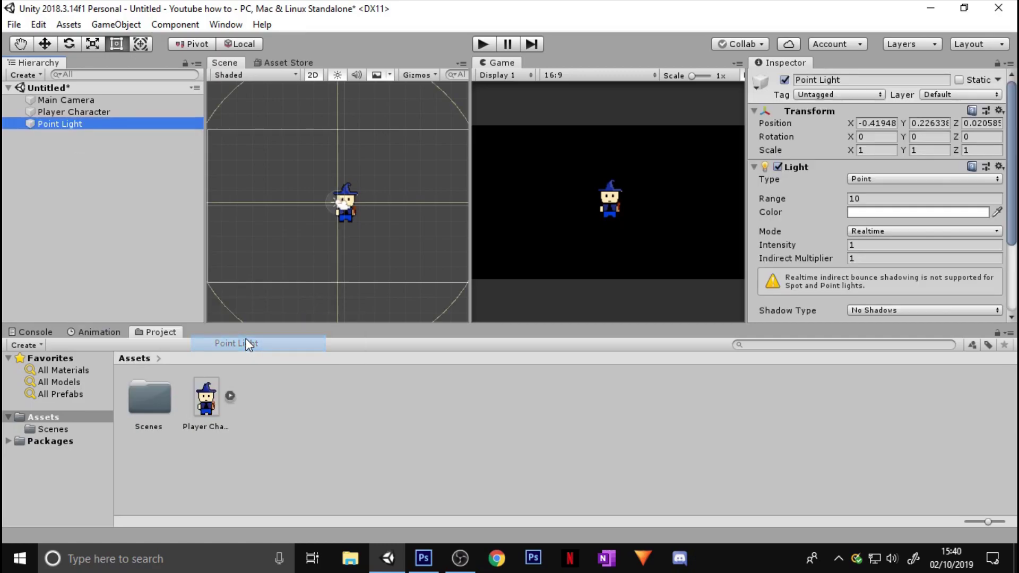
# - Move the Point Light just below and left of the wizard, then deselect it
pyautogui.click(46, 44)
pyautogui.moveTo(346, 201)
pyautogui.mouseDown()
pyautogui.moveTo(350, 169)
pyautogui.moveTo(377, 180)
pyautogui.moveTo(339, 178)
pyautogui.moveTo(342, 207)
pyautogui.moveTo(351, 207)
pyautogui.moveTo(351, 174)
pyautogui.moveTo(343, 235)
pyautogui.moveTo(375, 247)
pyautogui.moveTo(333, 234)
pyautogui.moveTo(351, 169)
pyautogui.moveTo(399, 167)
pyautogui.moveTo(347, 147)
pyautogui.moveTo(406, 146)
pyautogui.moveTo(370, 181)
pyautogui.moveTo(334, 254)
pyautogui.moveTo(359, 192)
pyautogui.moveTo(448, 157)
pyautogui.moveTo(351, 196)
pyautogui.mouseUp()
pyautogui.click(4, 184)
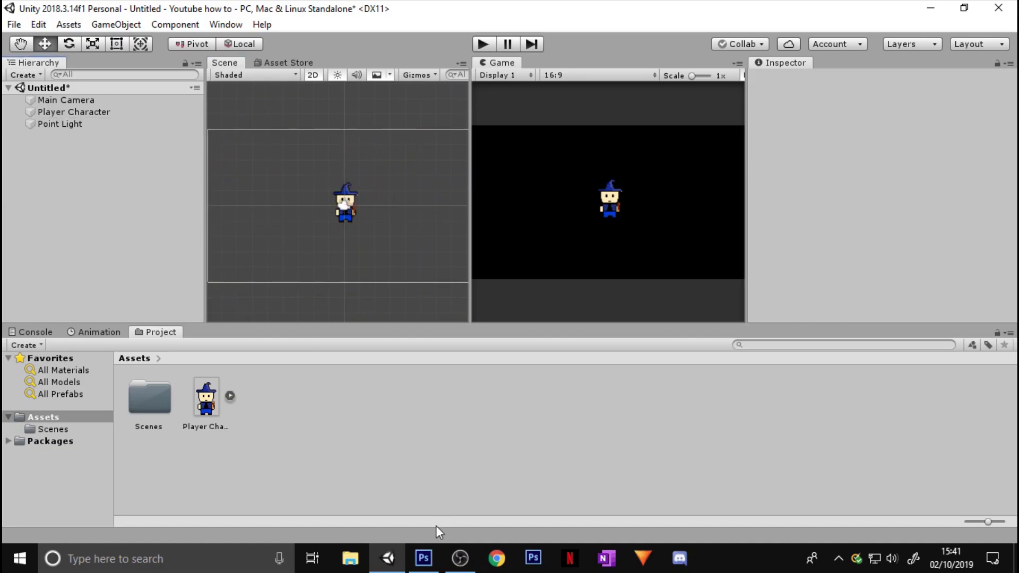
# - In Photoshop, add Layer 1 clipped as a mask to the wizard layer
pyautogui.click(424, 556)
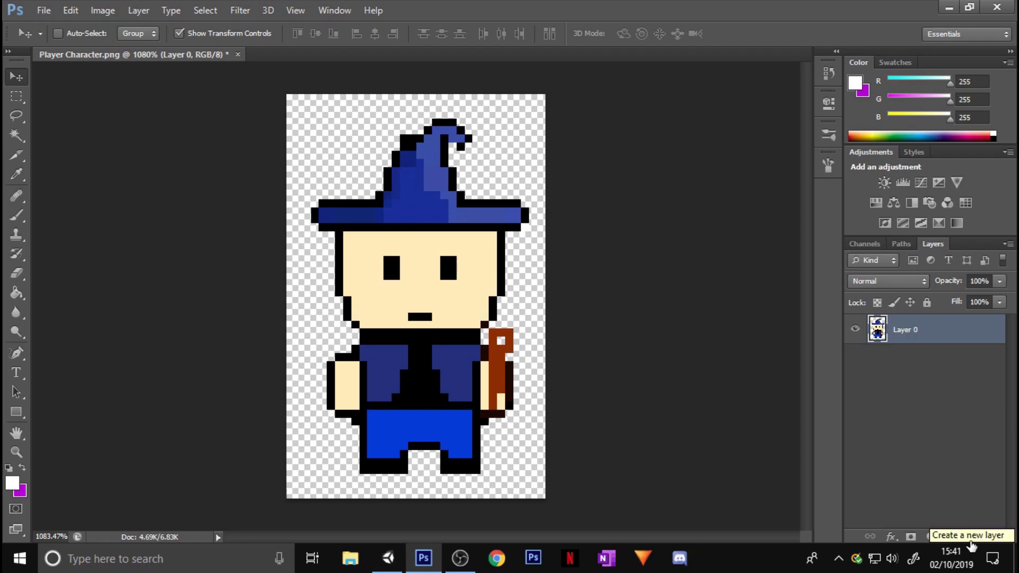
pyautogui.click(971, 537)
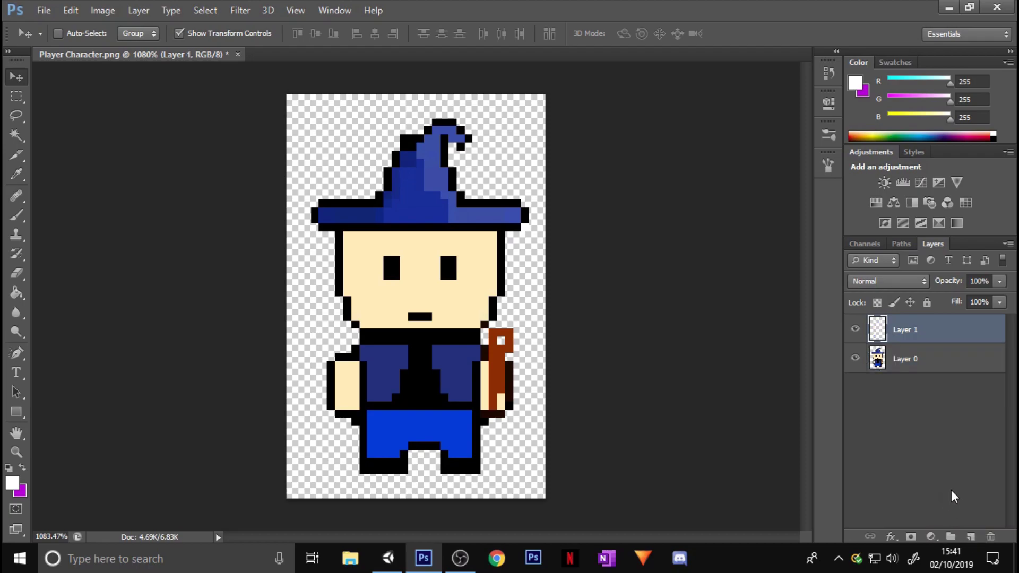
pyautogui.rightClick(962, 331)
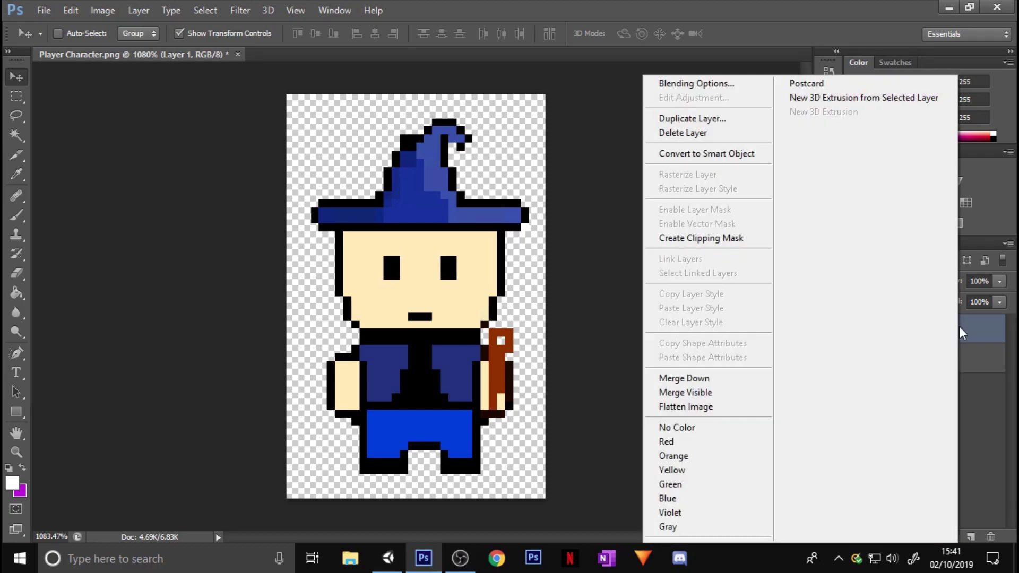
pyautogui.click(693, 240)
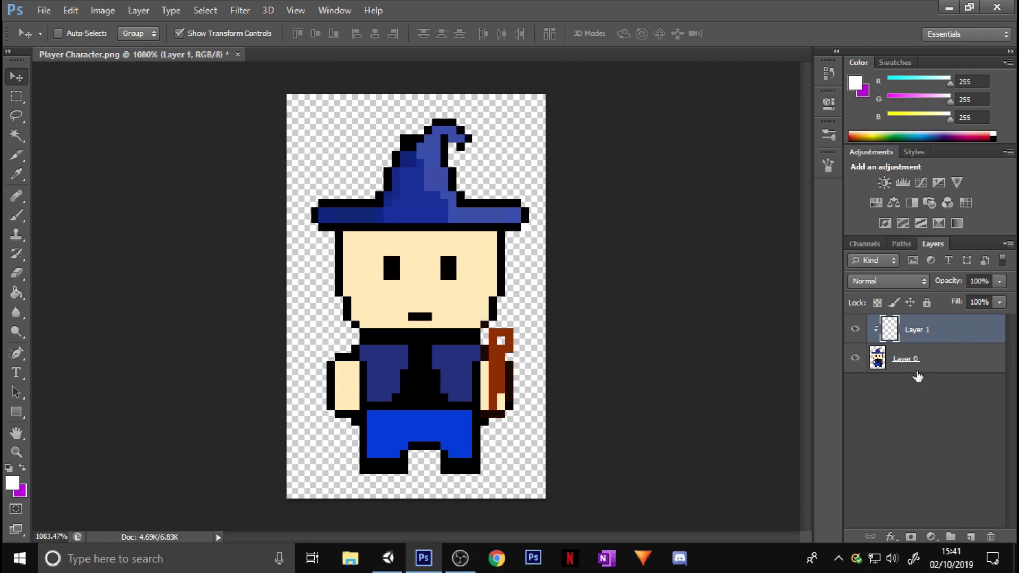
# - Paint the whole wizard solid white with the Brush on Layer 1
pyautogui.click(18, 220)
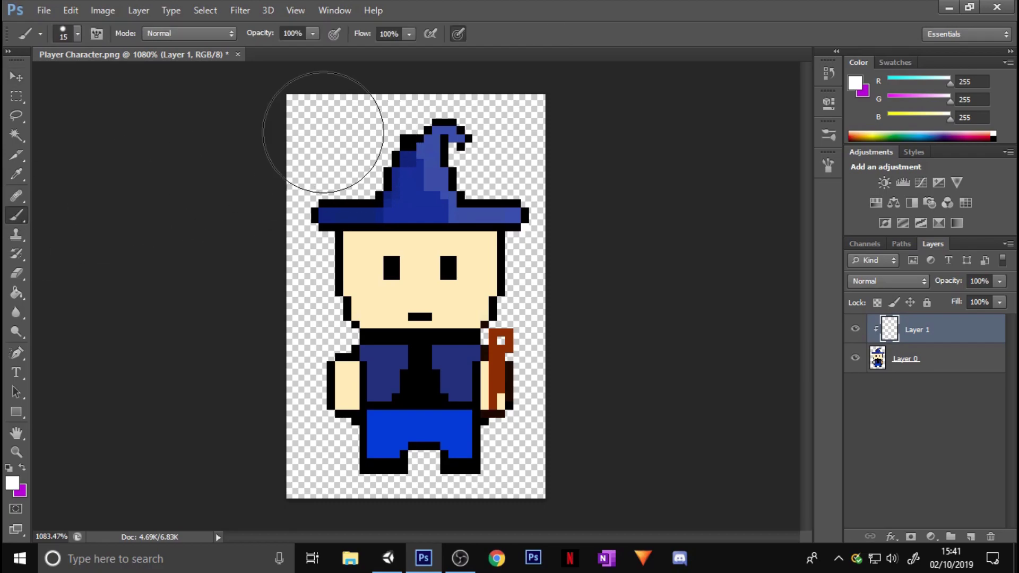
pyautogui.moveTo(297, 99); pyautogui.dragTo(319, 103)
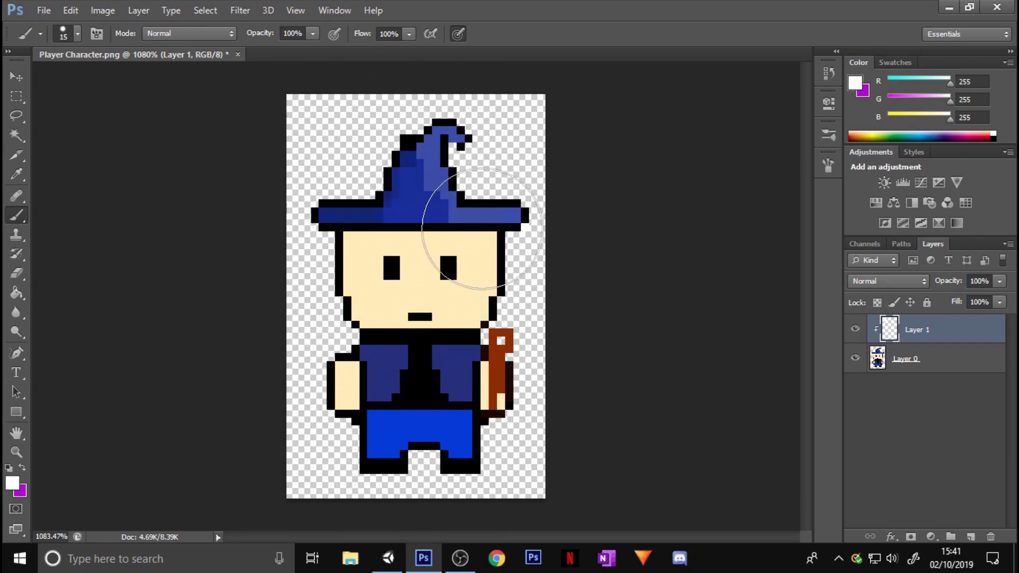
pyautogui.click(856, 85)
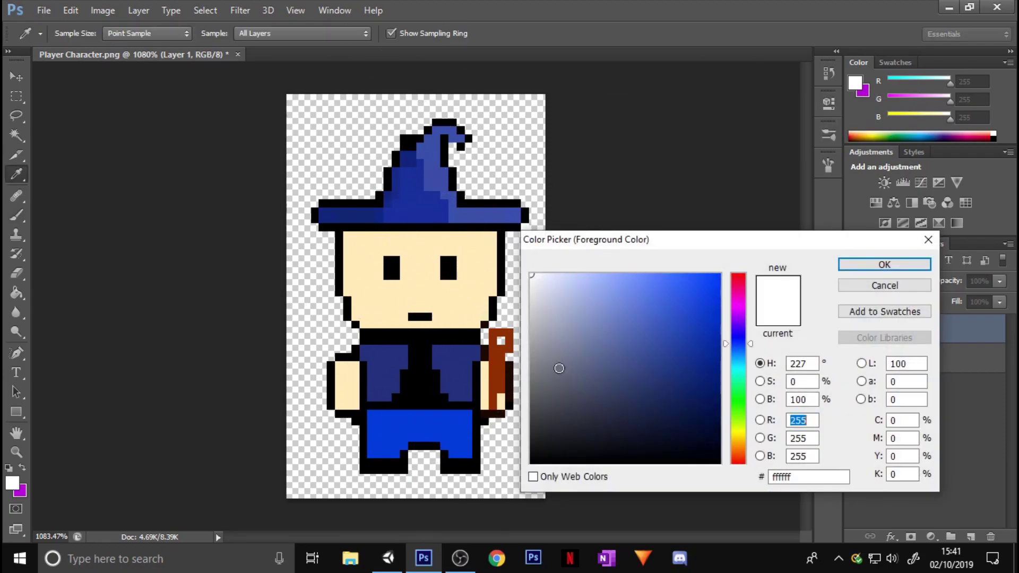
pyautogui.click(881, 266)
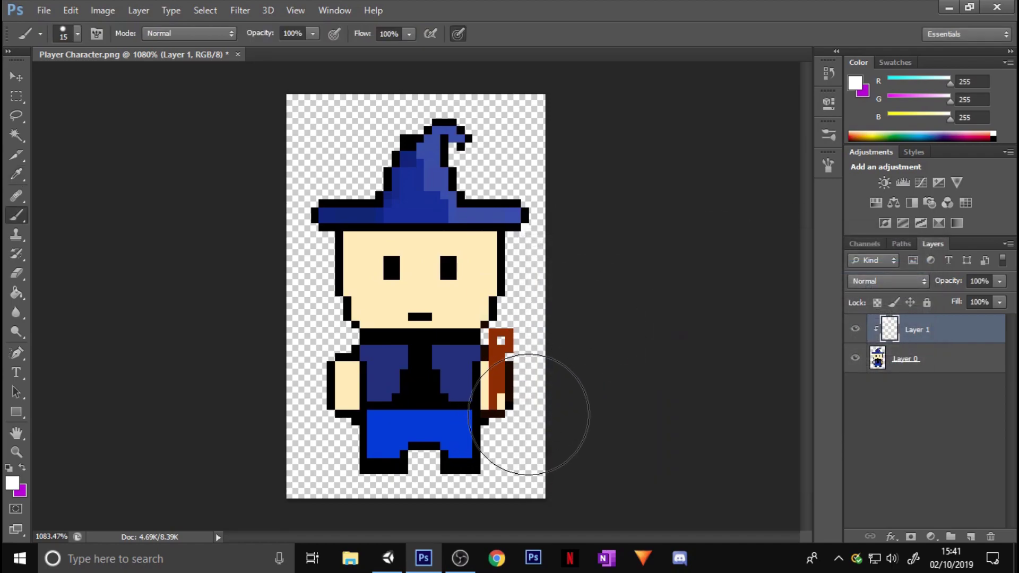
pyautogui.moveTo(510, 420)
pyautogui.mouseDown()
pyautogui.moveTo(465, 449)
pyautogui.moveTo(394, 441)
pyautogui.moveTo(367, 390)
pyautogui.moveTo(483, 376)
pyautogui.moveTo(506, 338)
pyautogui.moveTo(402, 333)
pyautogui.moveTo(347, 297)
pyautogui.moveTo(471, 262)
pyautogui.moveTo(510, 182)
pyautogui.moveTo(307, 231)
pyautogui.moveTo(409, 213)
pyautogui.moveTo(382, 323)
pyautogui.mouseUp()
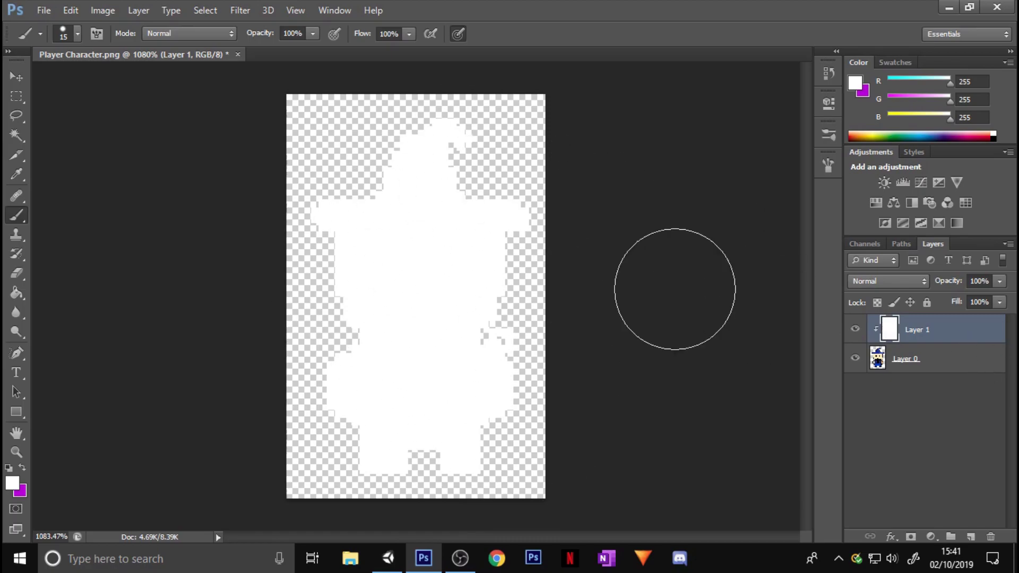
pyautogui.click(16, 77)
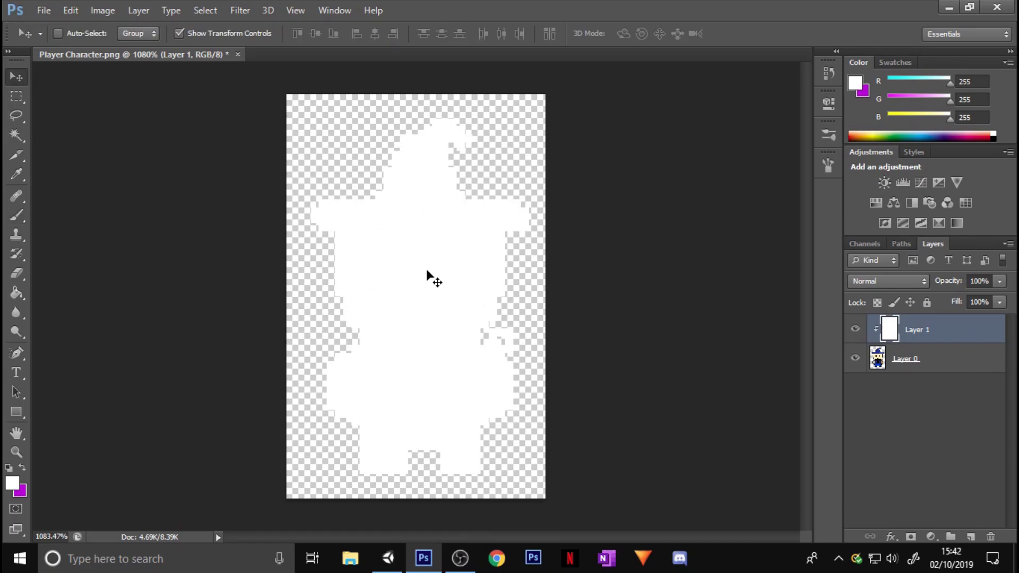
# - Save the image as PNG named 'player character', overwriting the existing file
pyautogui.hotkey('ctrl', 'shift', 's')
pyautogui.click(257, 360)
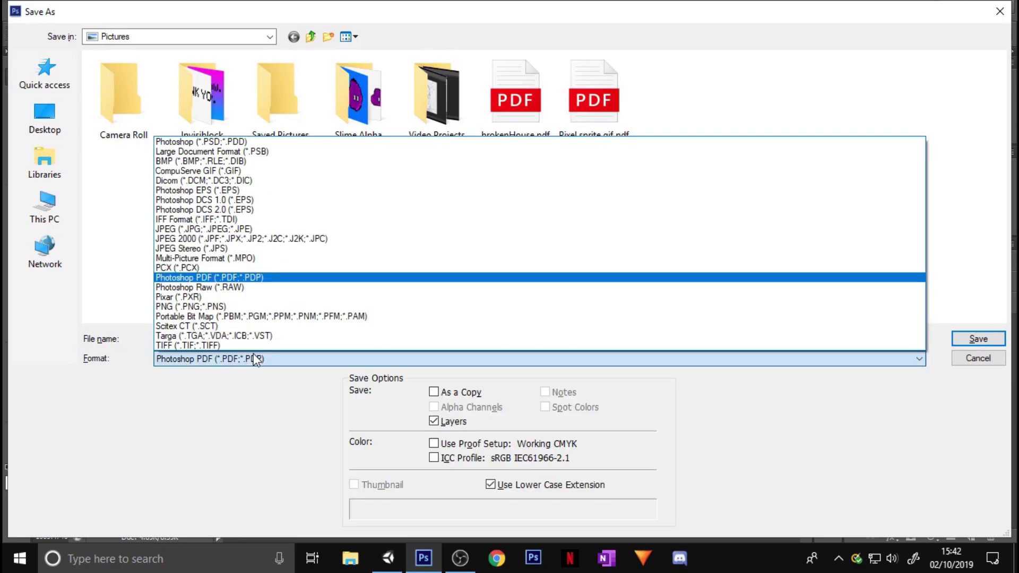
pyautogui.click(221, 307)
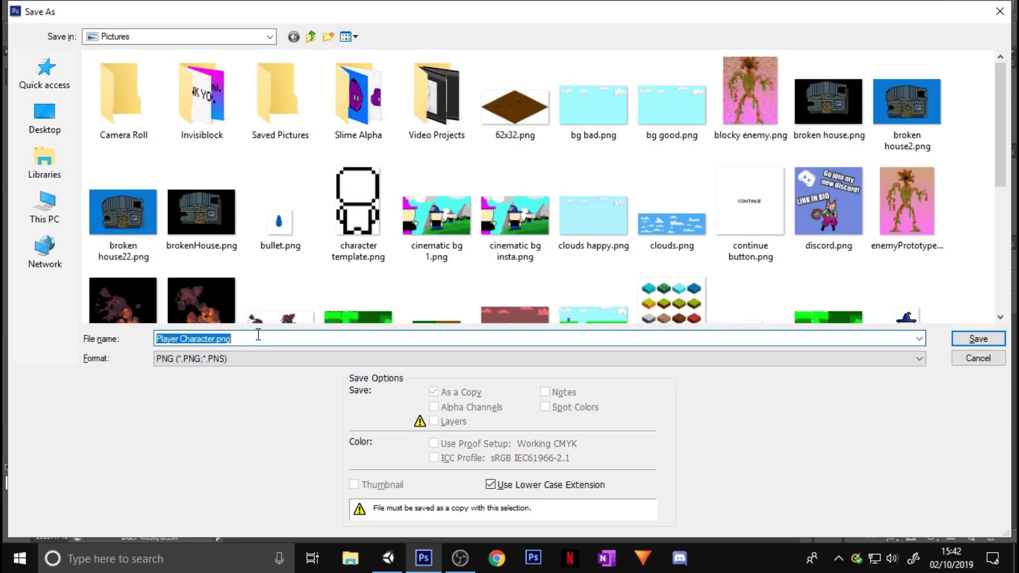
pyautogui.write('player character')
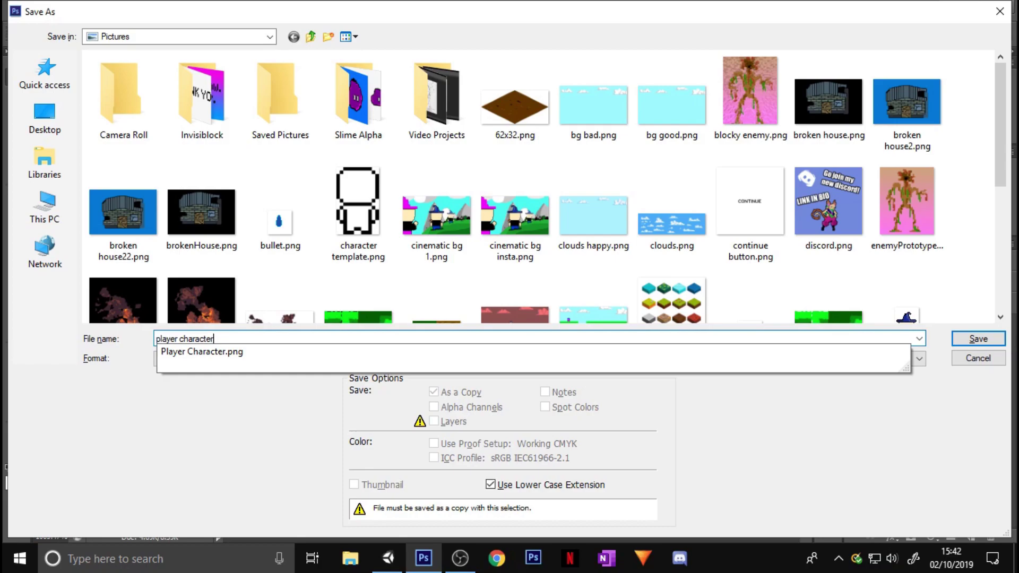
pyautogui.press('Return')
pyautogui.press('Return')
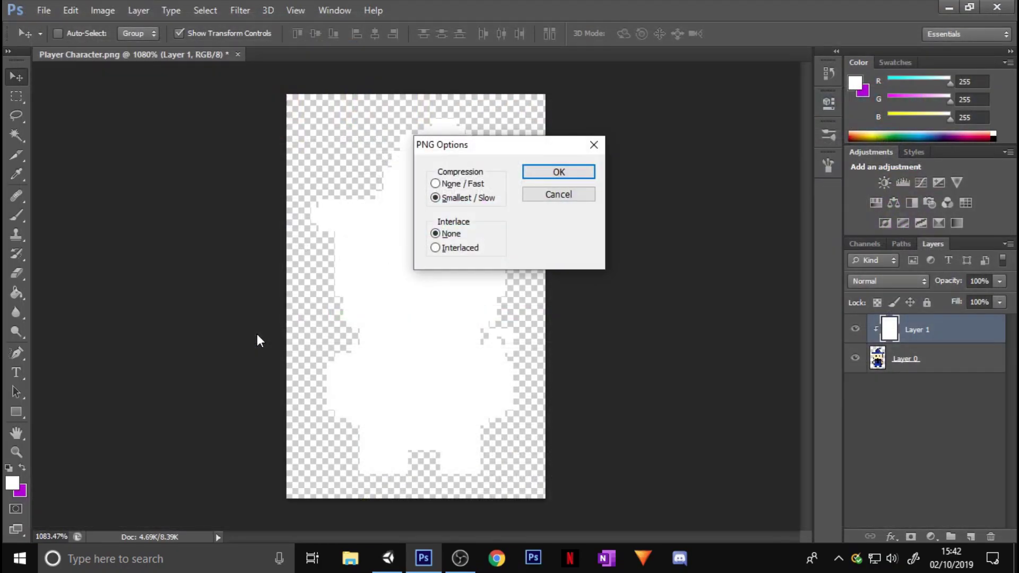
pyautogui.press('Return')
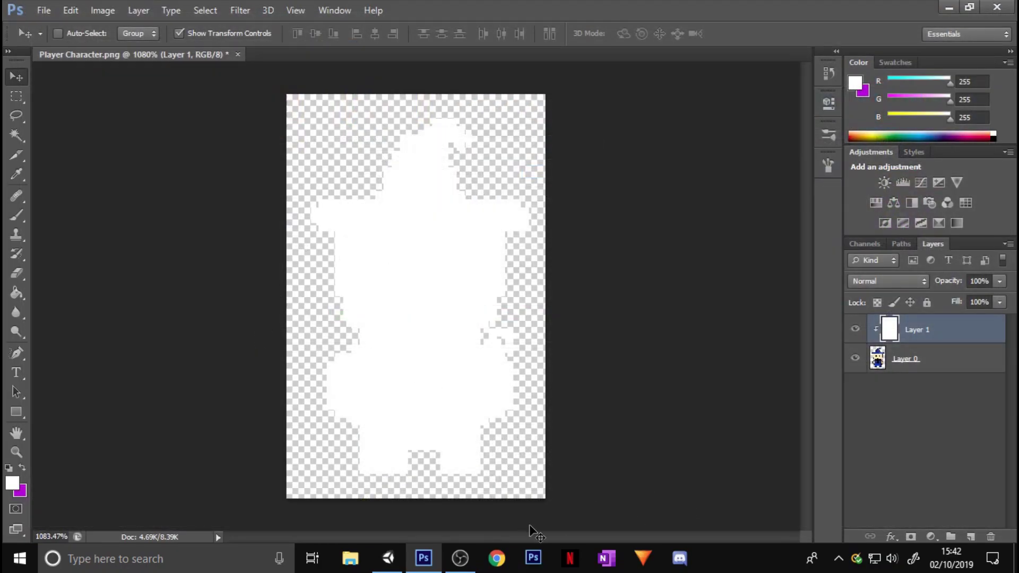
# - Import Player Character.png as Player Character 1 and inspect the wizard sprite's settings
pyautogui.click(369, 524)
pyautogui.rightClick(292, 418)
pyautogui.click(336, 196)
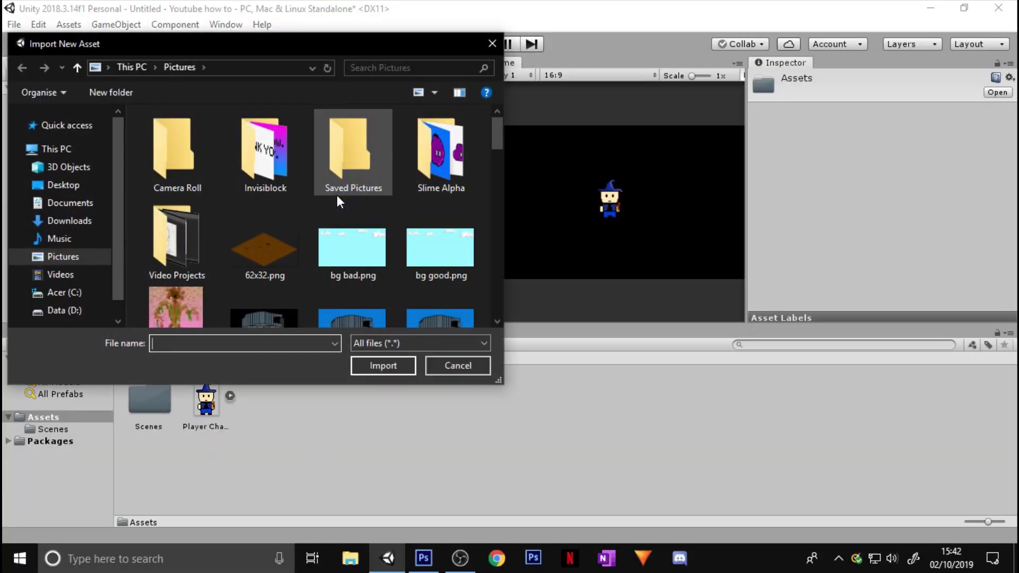
pyautogui.scroll(-6, 338, 197)
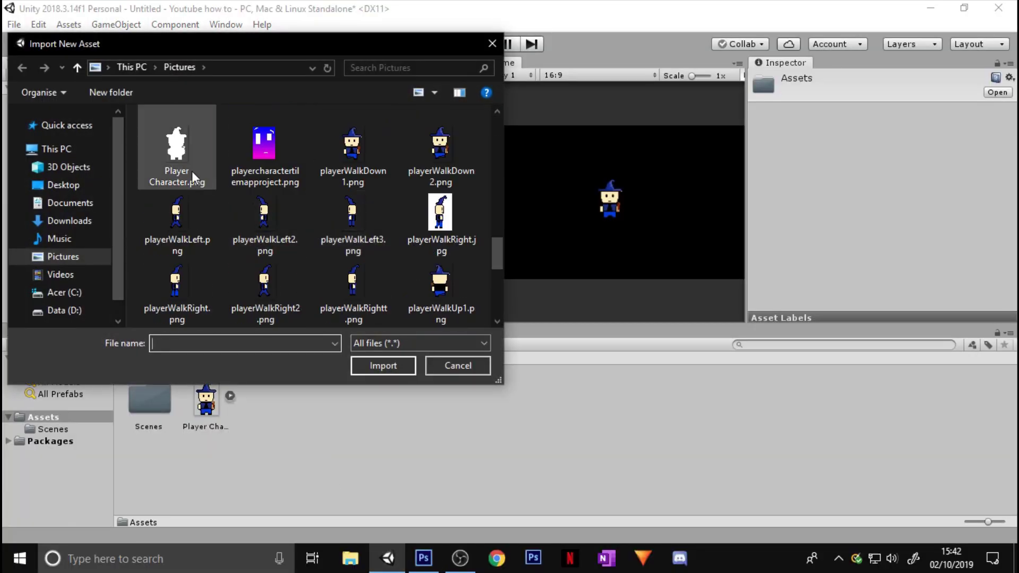
pyautogui.doubleClick(182, 139)
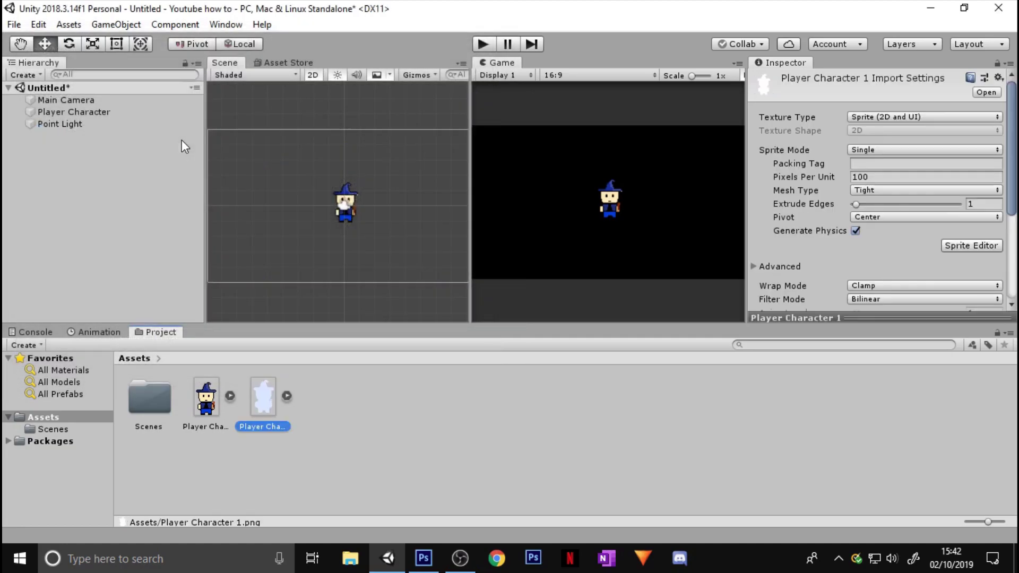
pyautogui.click(361, 456)
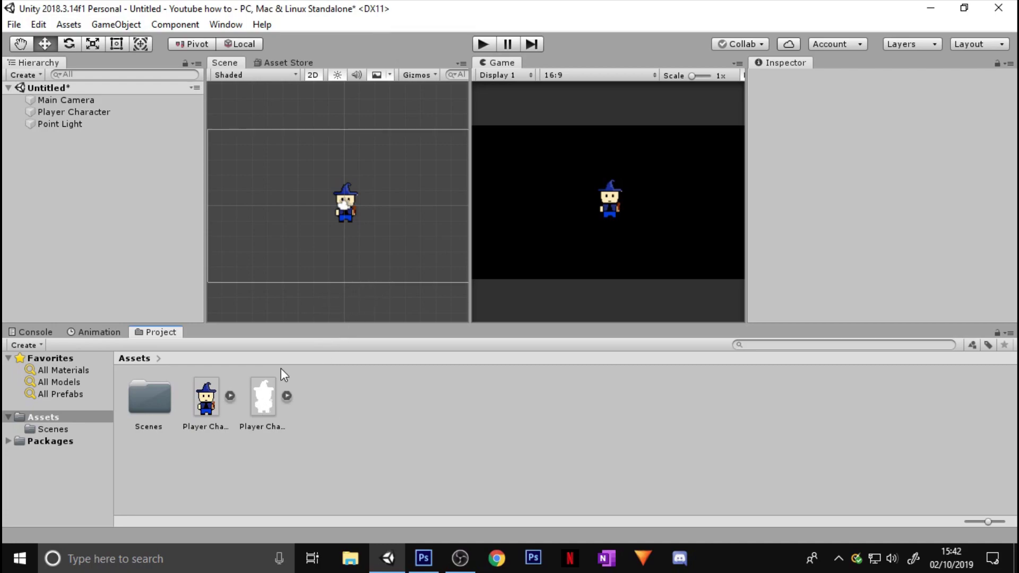
pyautogui.click(205, 399)
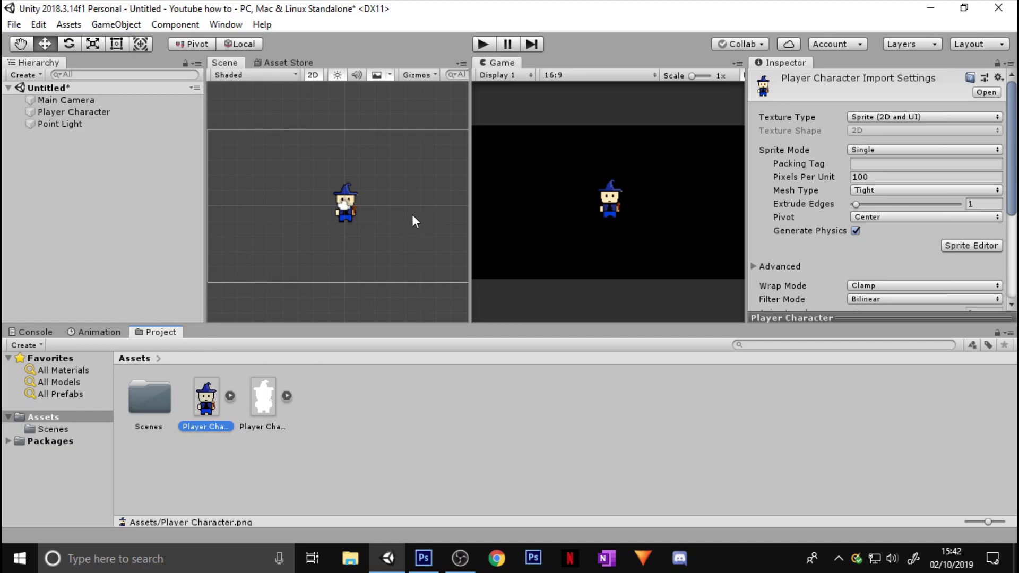
# - Set Player Character 1's Texture Type to Normal map
pyautogui.click(385, 458)
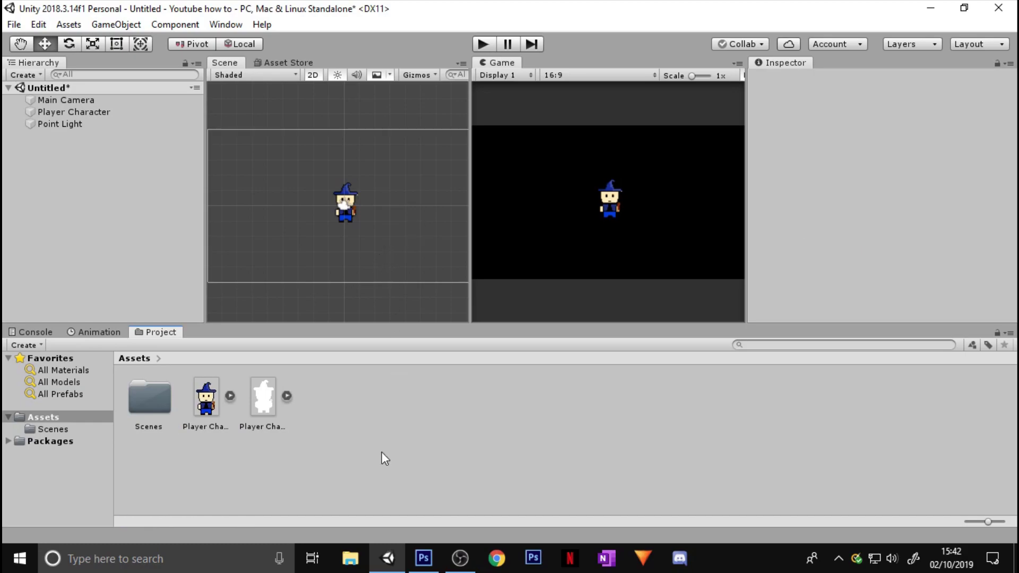
pyautogui.click(265, 403)
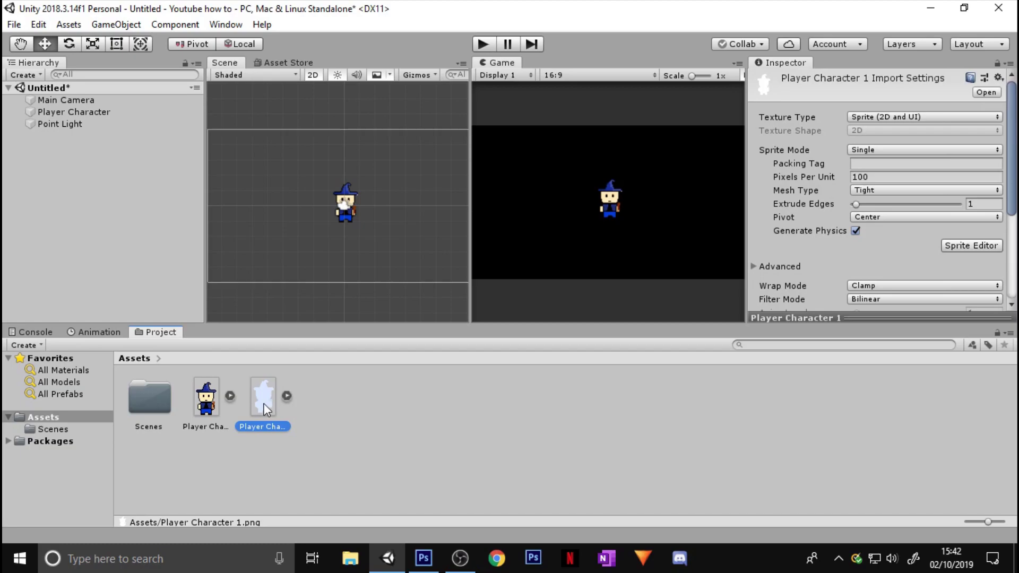
pyautogui.scroll(-3, 861, 158)
pyautogui.scroll(3, 834, 156)
pyautogui.scroll(-2, 889, 270)
pyautogui.scroll(-2, 890, 271)
pyautogui.scroll(4, 877, 203)
pyautogui.scroll(-3, 886, 216)
pyautogui.scroll(3, 877, 215)
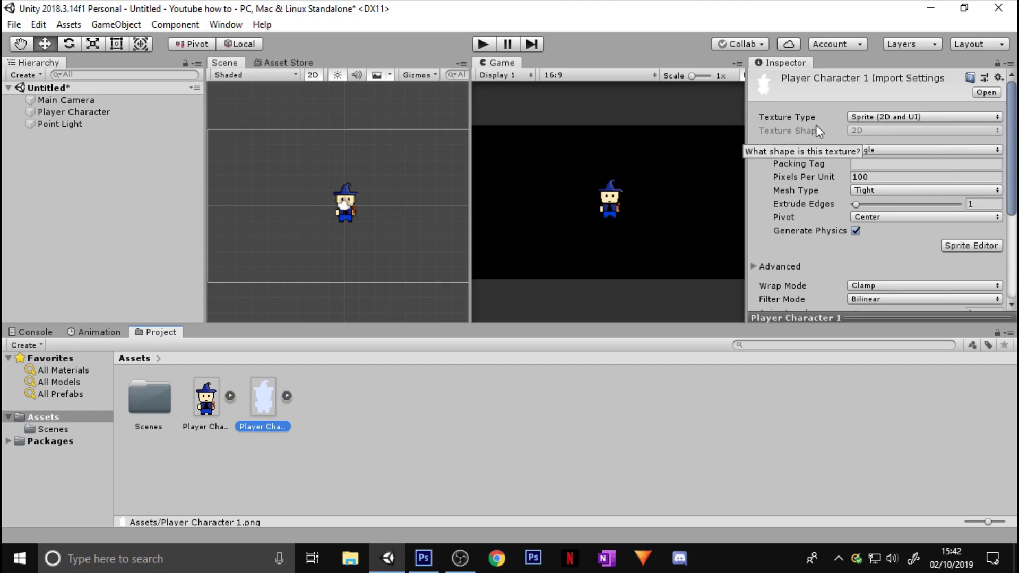
pyautogui.click(901, 122)
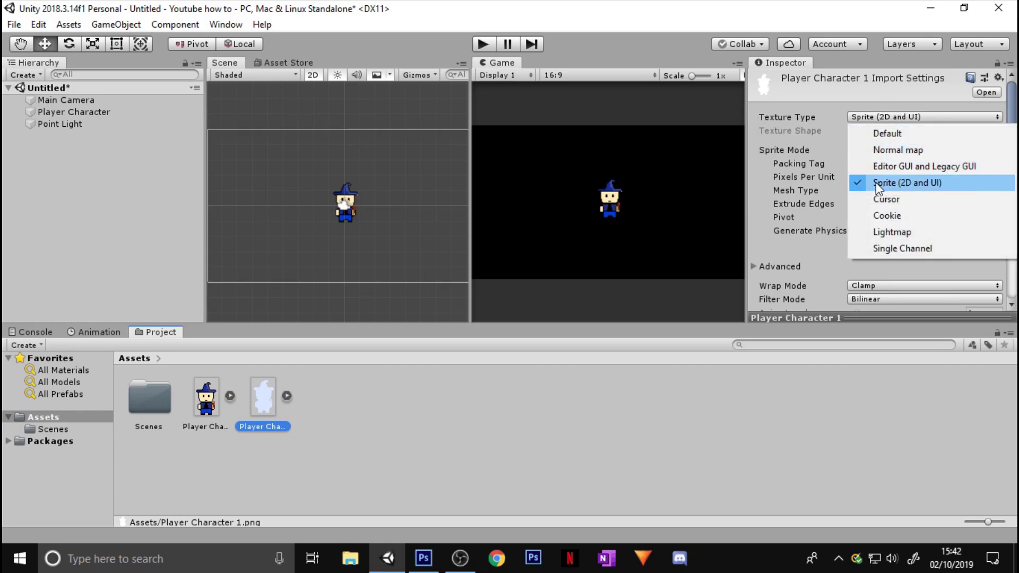
pyautogui.click(909, 152)
# - Enable Create from Grayscale, set Bumpiness to 0, and apply the import settings
pyautogui.scroll(-2, 890, 213)
pyautogui.scroll(2, 890, 224)
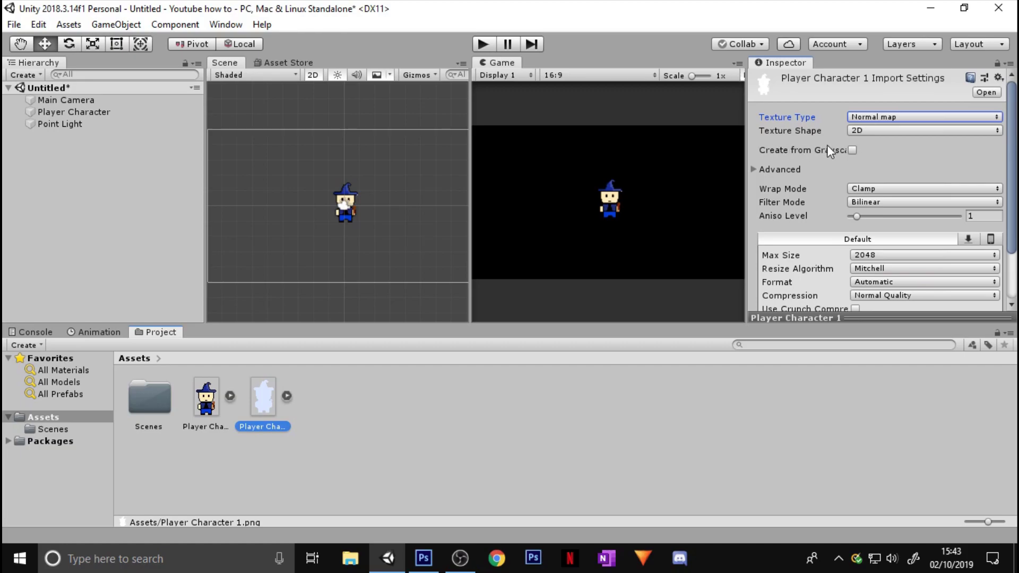
pyautogui.click(853, 150)
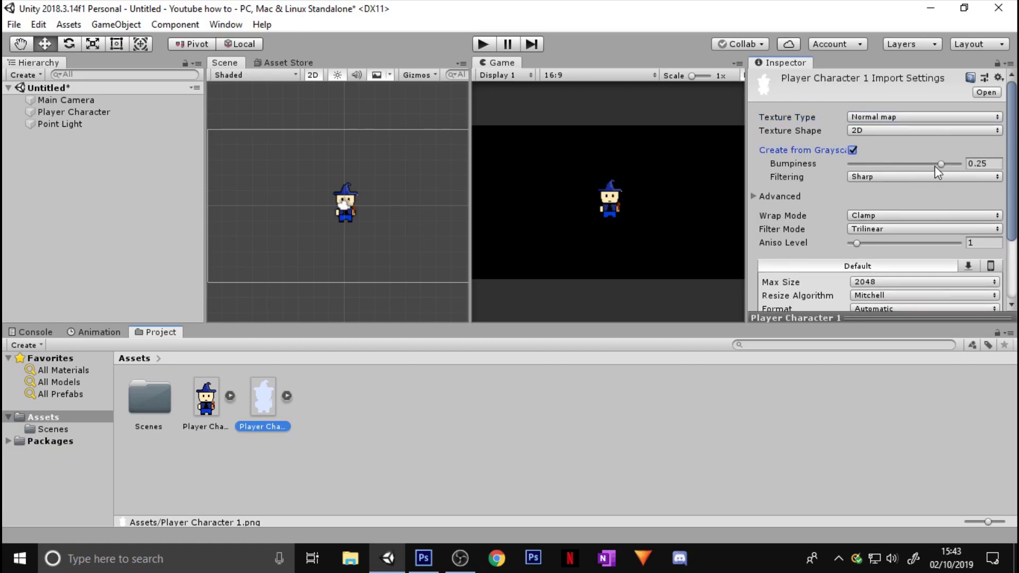
pyautogui.click(940, 166)
pyautogui.moveTo(942, 169); pyautogui.dragTo(808, 165)
pyautogui.scroll(-2, 815, 184)
pyautogui.scroll(-2, 815, 184)
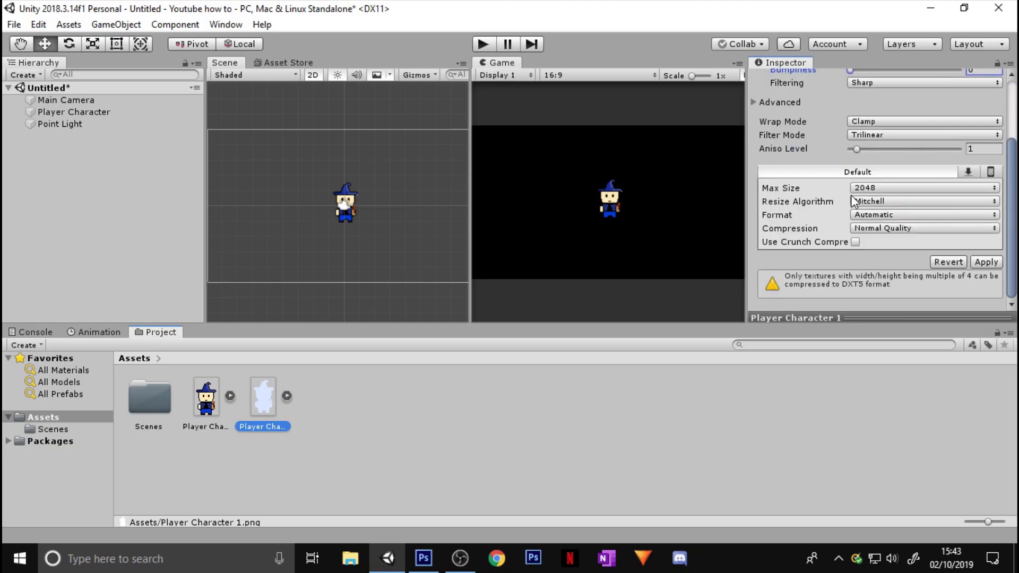
pyautogui.click(980, 260)
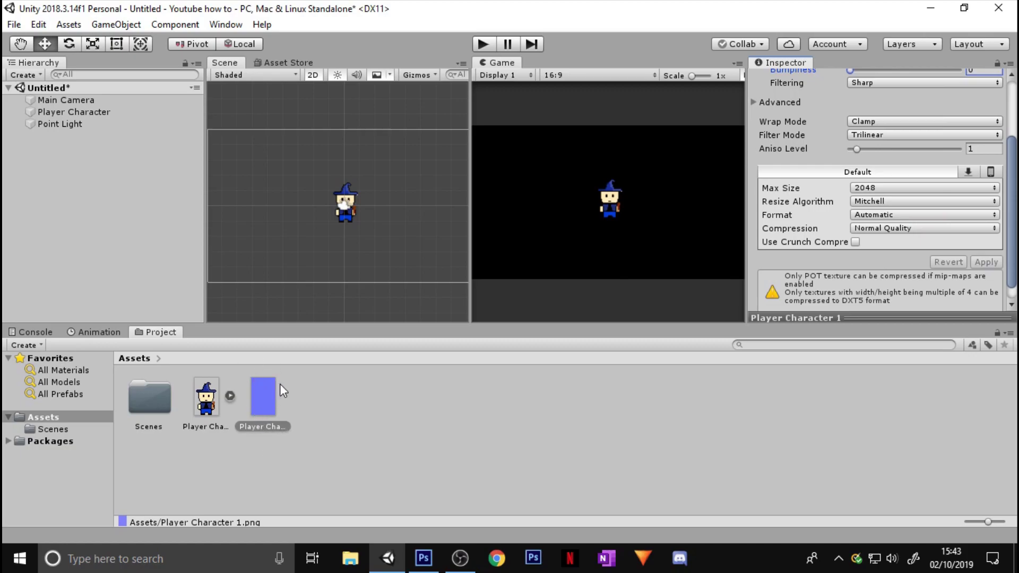
pyautogui.click(353, 430)
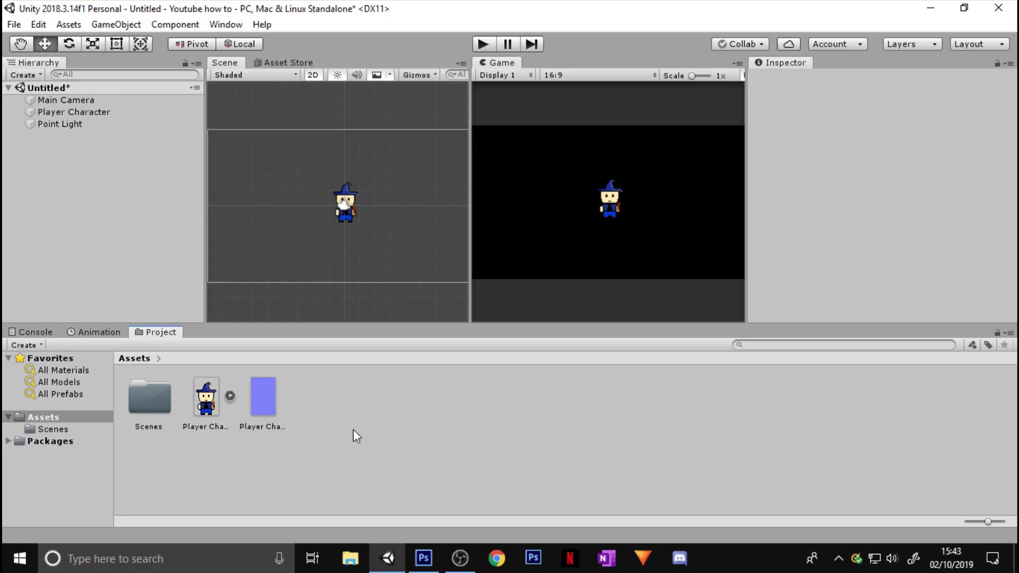
pyautogui.rightClick(384, 422)
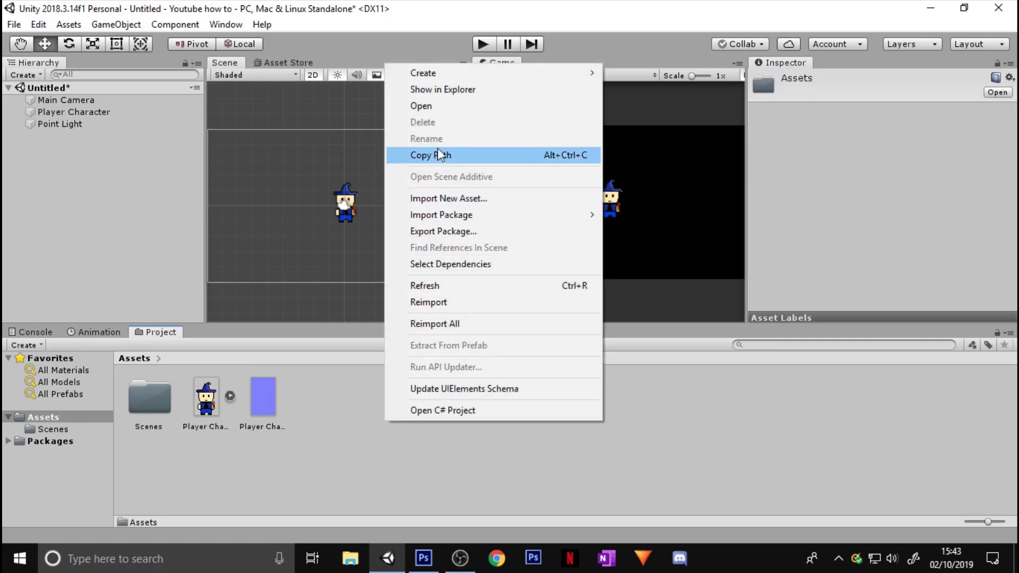
pyautogui.click(334, 433)
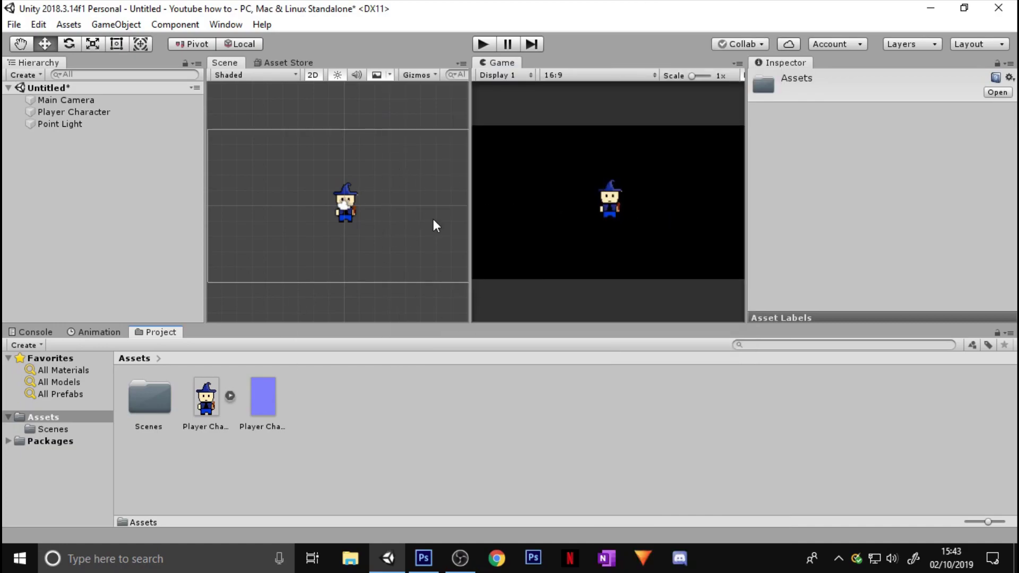
pyautogui.scroll(-2, 319, 196)
pyautogui.scroll(5, 364, 211)
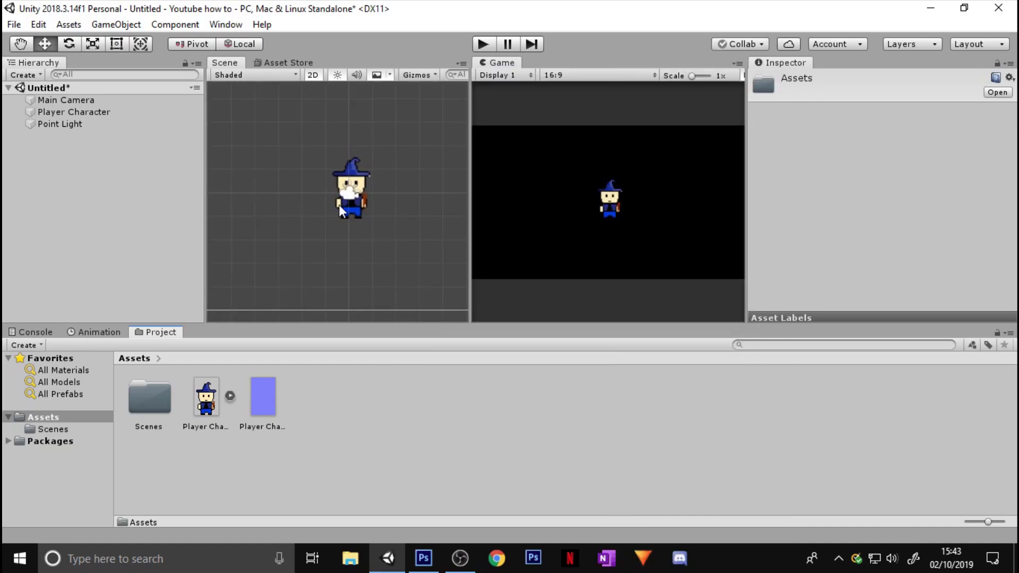
pyautogui.click(110, 112)
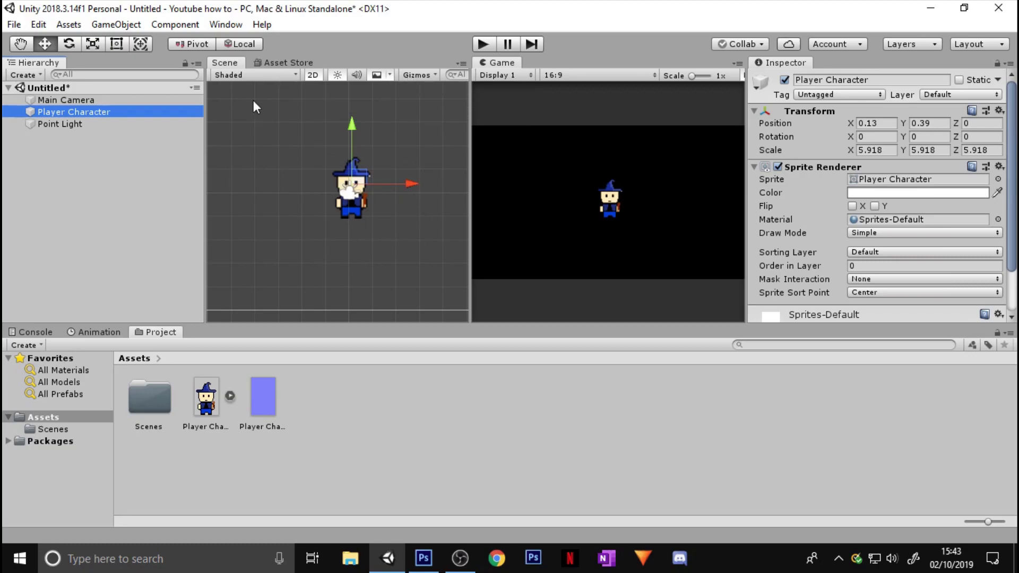
pyautogui.click(108, 218)
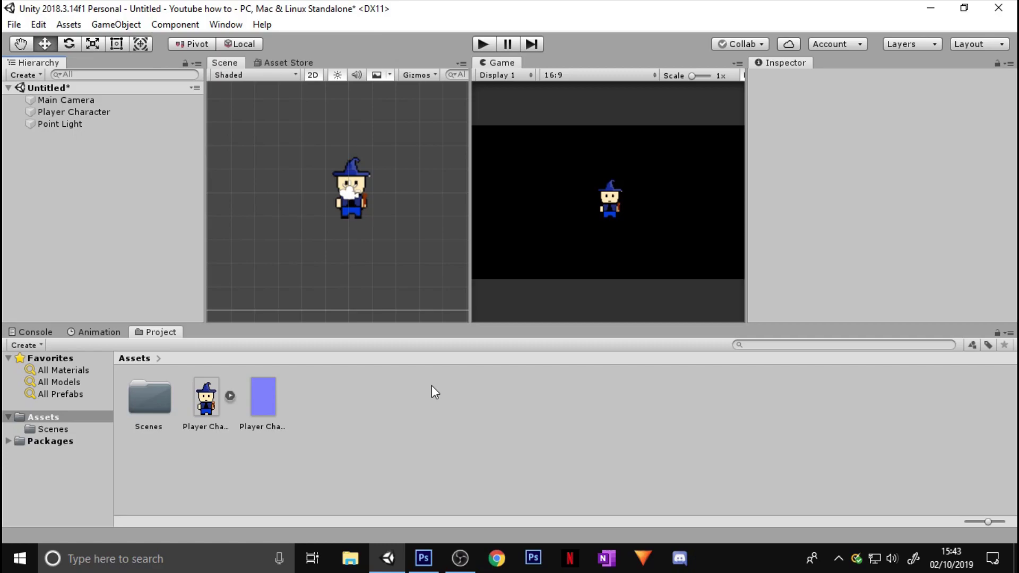
# - Create a material asset named PlayerMat in the Assets folder
pyautogui.rightClick(371, 400)
pyautogui.moveTo(421, 49)
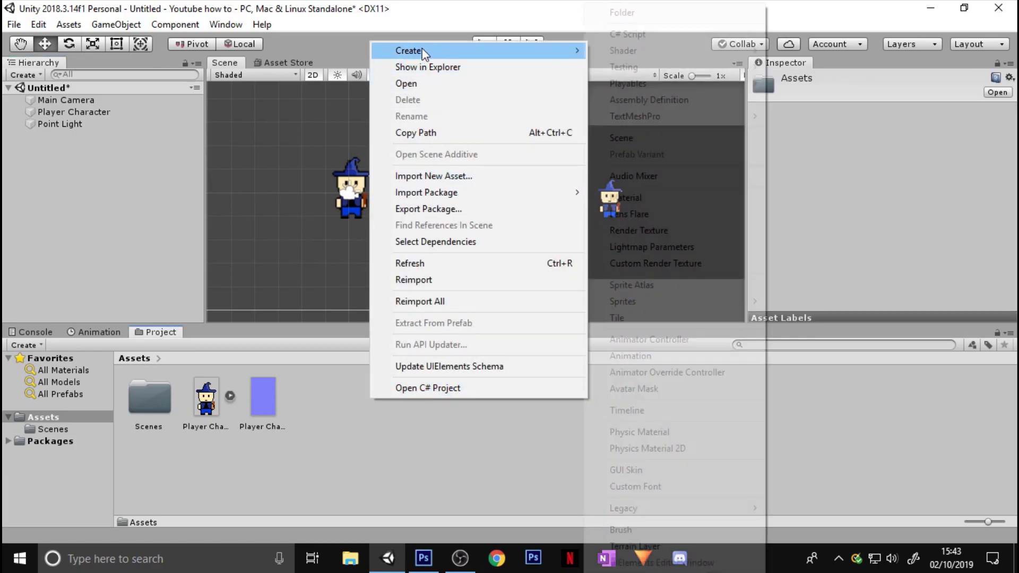
pyautogui.click(625, 197)
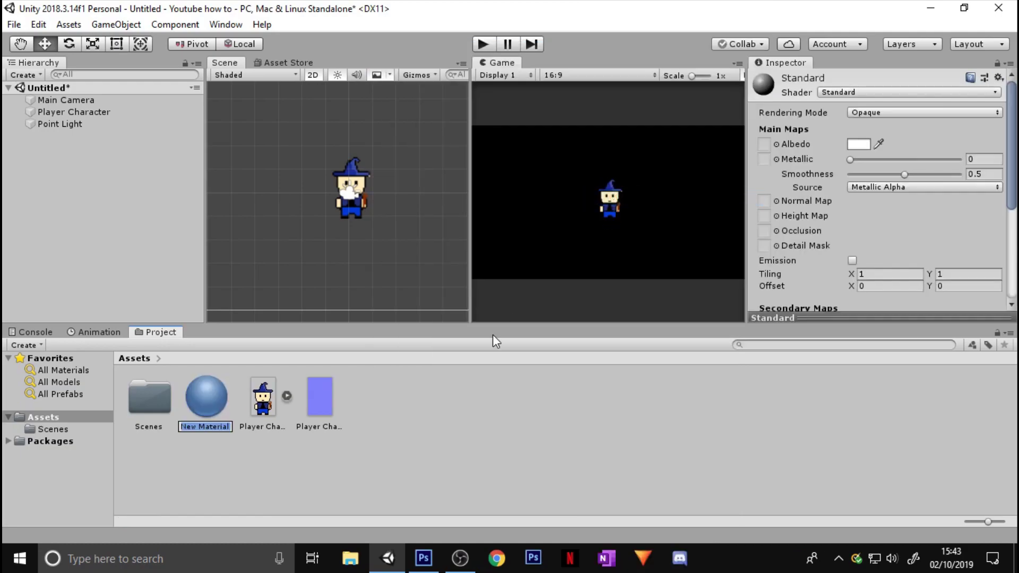
pyautogui.write('PlayerMat')
pyautogui.press('Return')
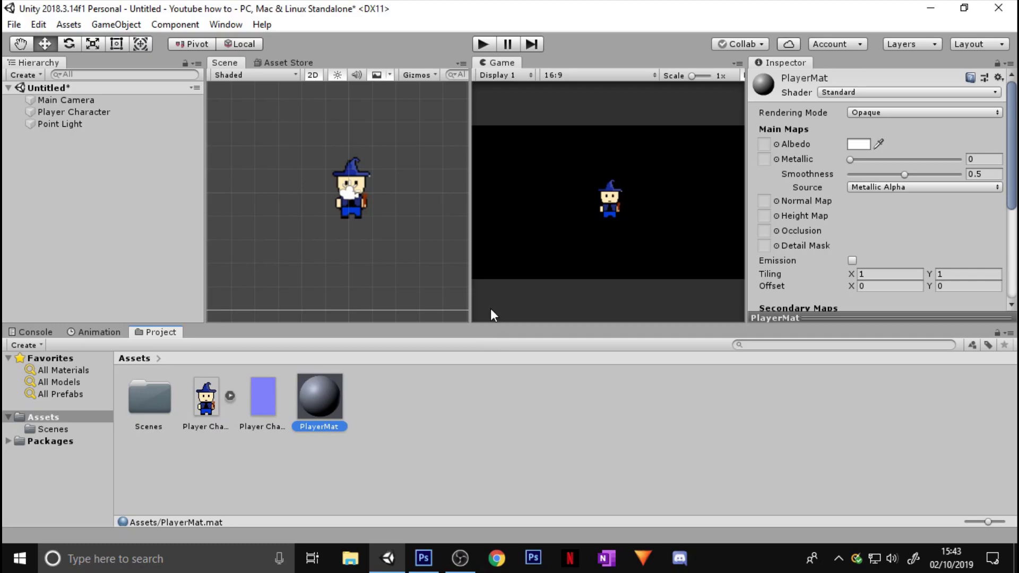
pyautogui.scroll(-5, 830, 234)
pyautogui.scroll(5, 846, 195)
pyautogui.scroll(-2, 836, 170)
pyautogui.scroll(2, 828, 141)
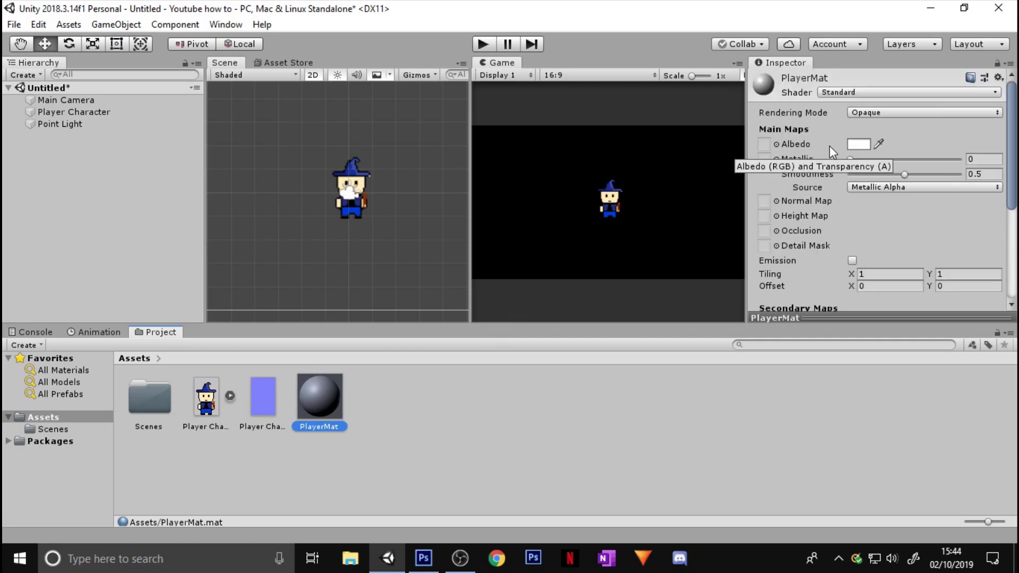
# - Set PlayerMat's shader to Legacy Shaders > Transparent > Bumped Diffuse
pyautogui.click(856, 92)
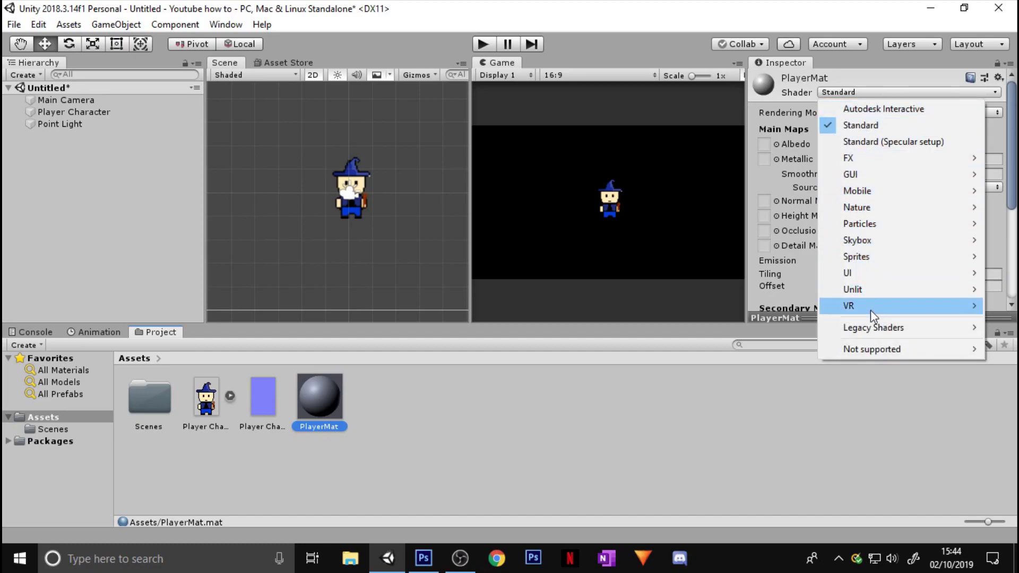
pyautogui.moveTo(870, 334)
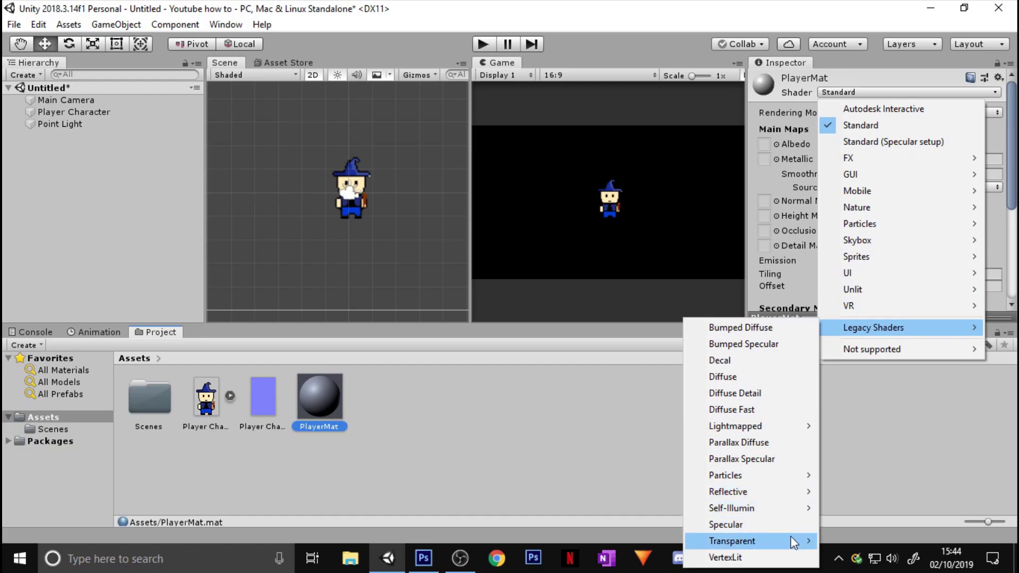
pyautogui.moveTo(793, 539)
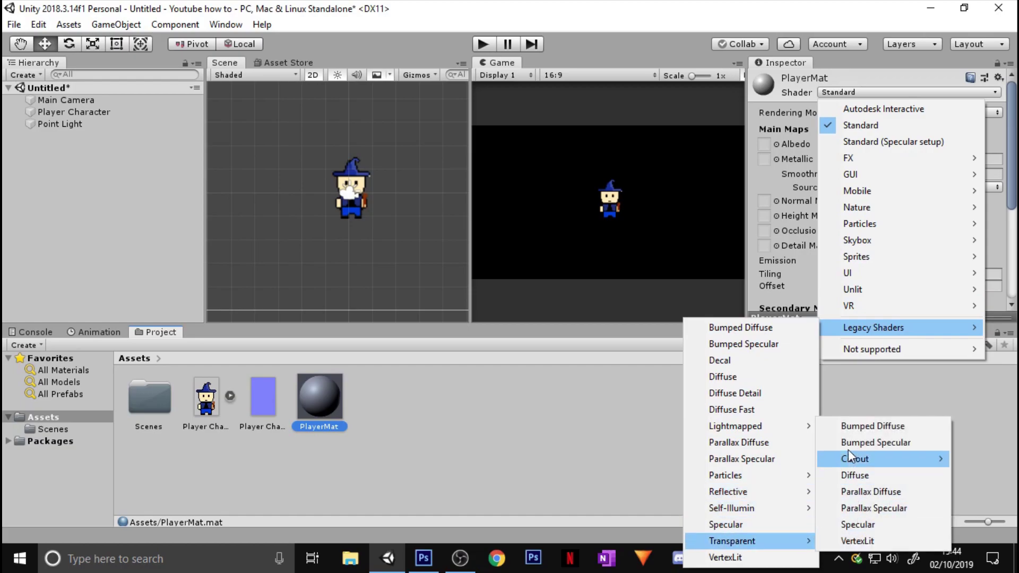
pyautogui.click(860, 428)
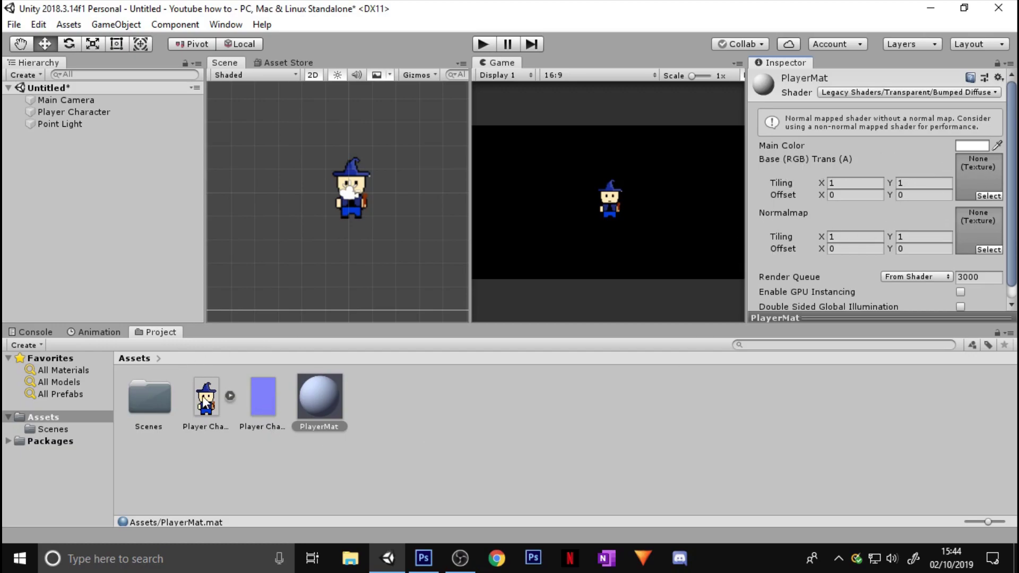
# - Assign Player Character to PlayerMat's Base (RGB) and Player Character 1 to its Normalmap
pyautogui.click(292, 470)
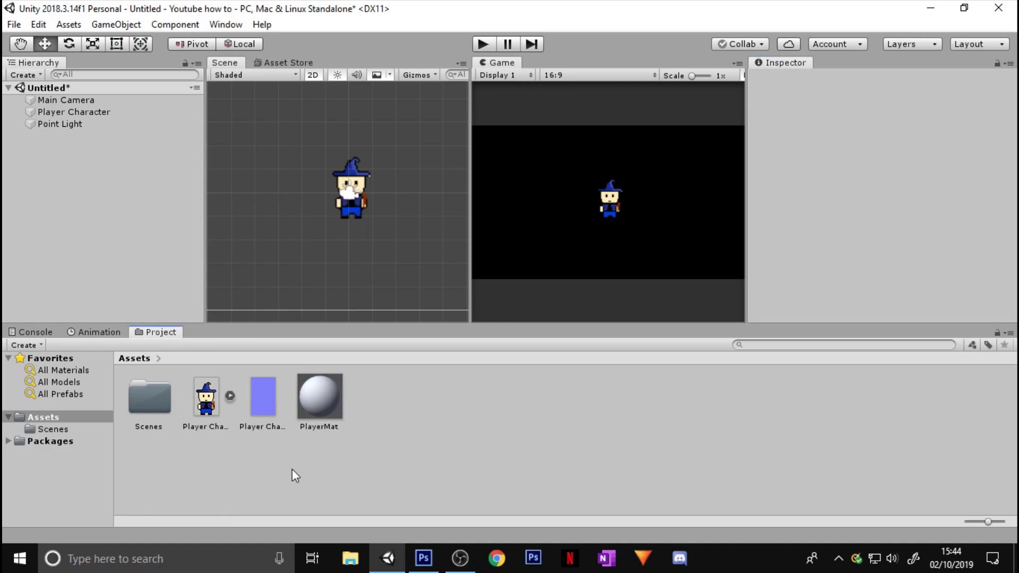
pyautogui.click(310, 404)
pyautogui.moveTo(209, 400); pyautogui.dragTo(987, 171)
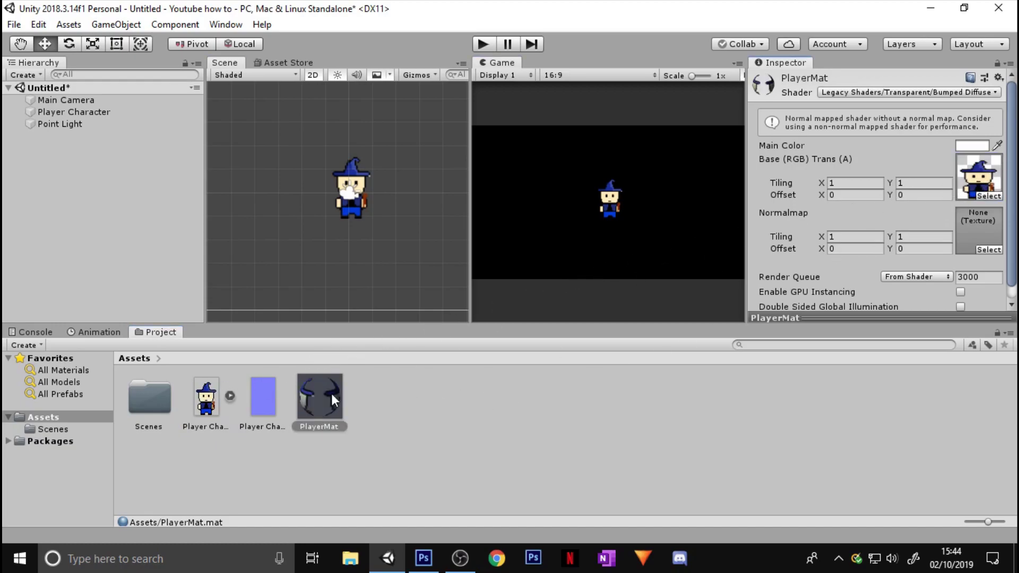
pyautogui.moveTo(258, 403); pyautogui.dragTo(980, 229)
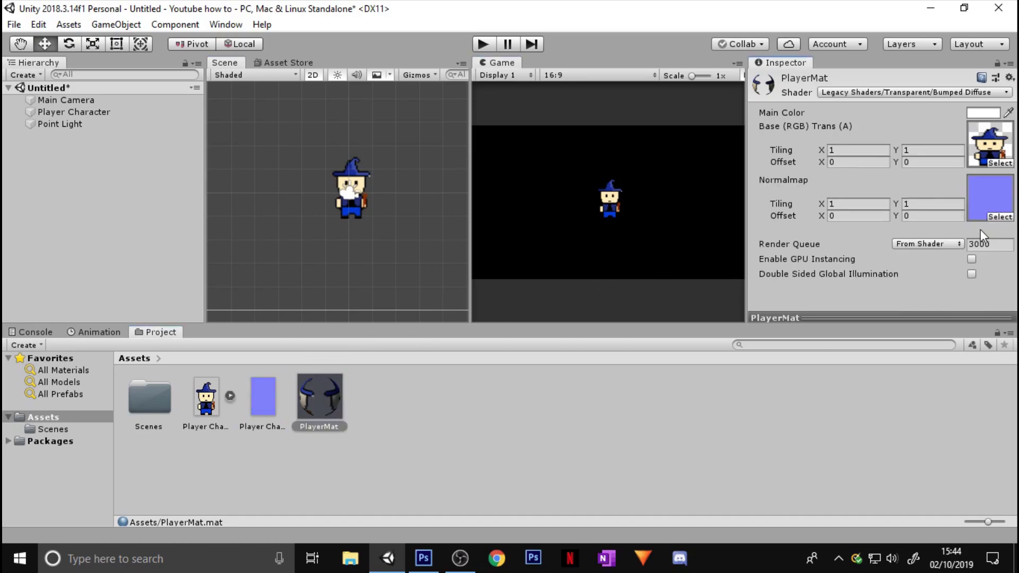
pyautogui.click(471, 412)
pyautogui.click(344, 393)
pyautogui.click(470, 432)
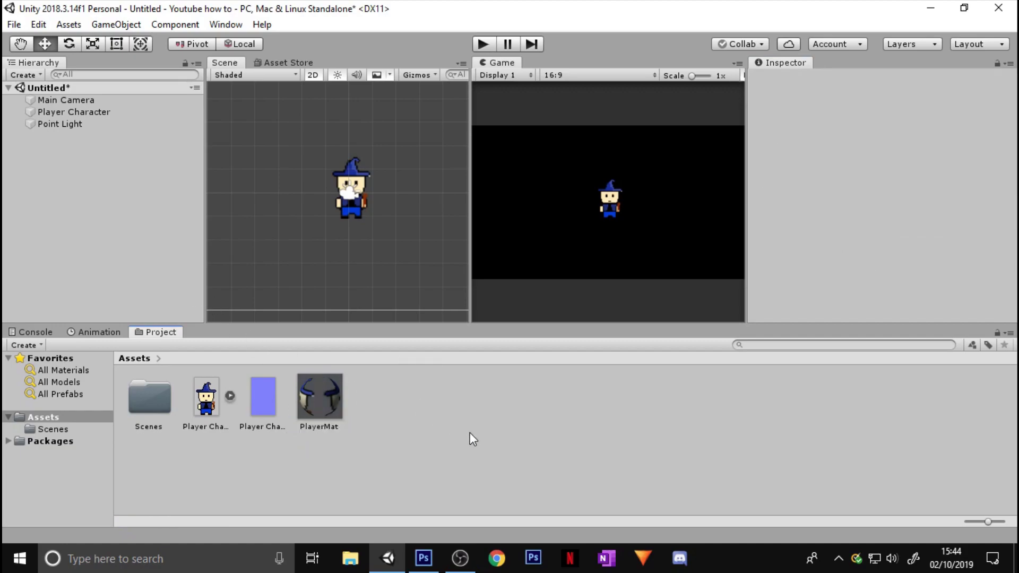
pyautogui.click(107, 113)
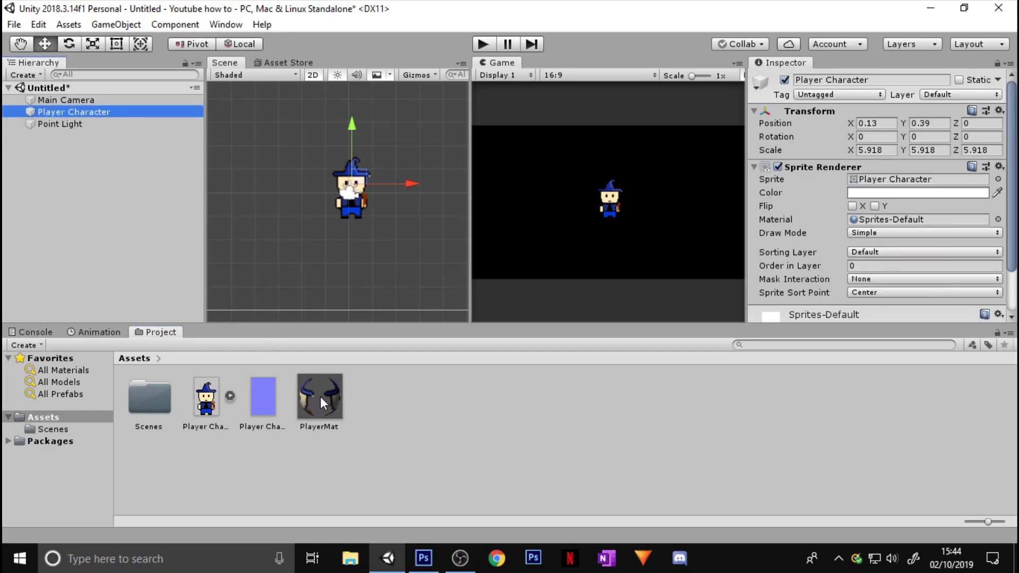
pyautogui.moveTo(320, 397); pyautogui.dragTo(884, 218)
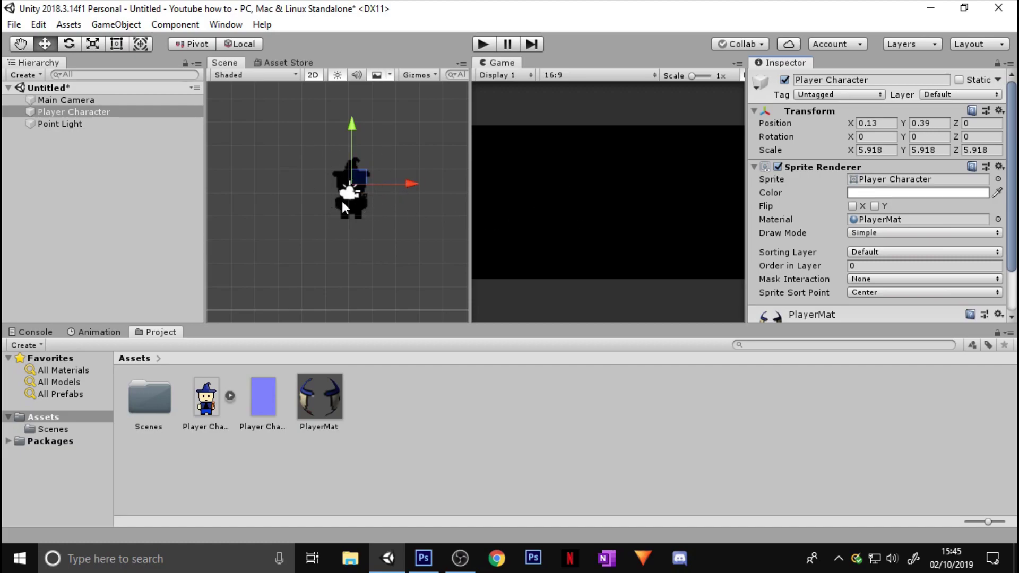
pyautogui.click(484, 45)
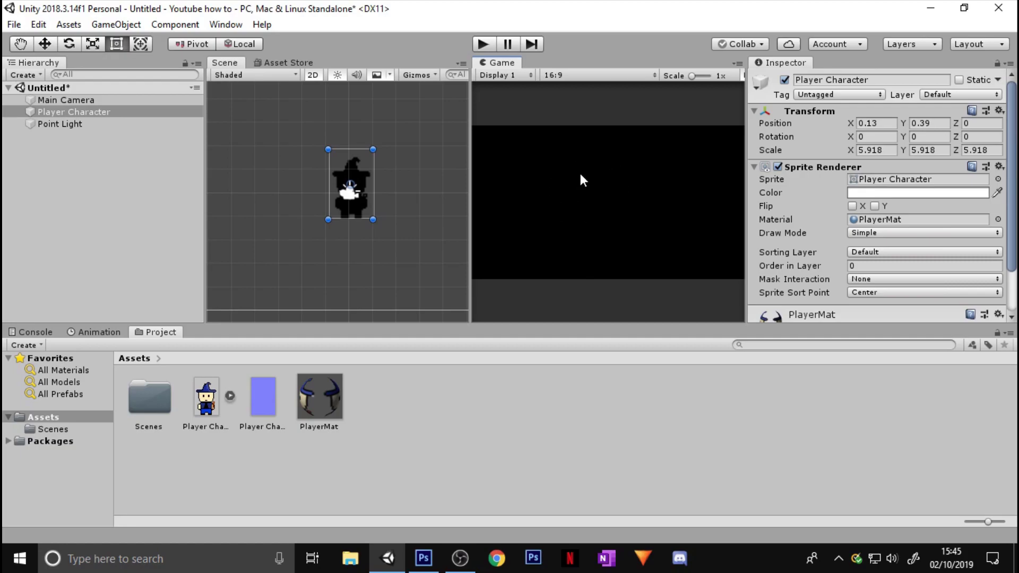
# - Switch the Scene view to 3D and orbit and pan to an angled view
pyautogui.scroll(-5, 390, 191)
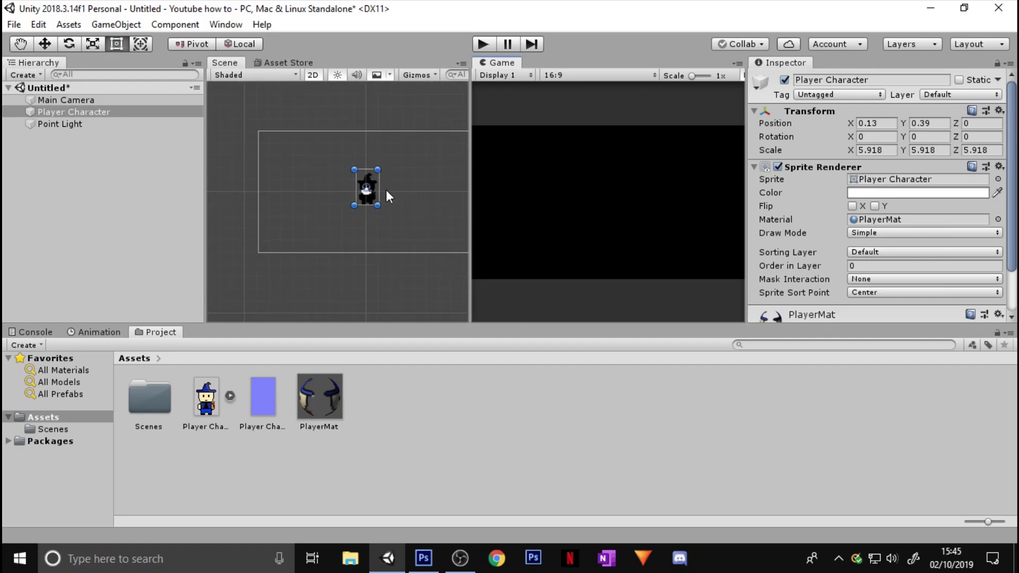
pyautogui.scroll(-2, 363, 189)
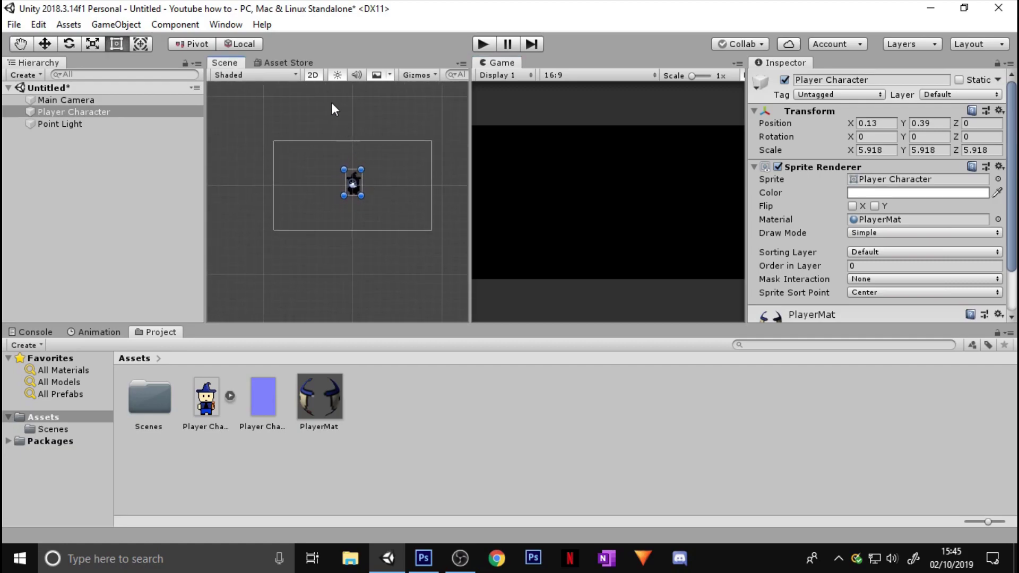
pyautogui.click(313, 75)
pyautogui.keyDown('alt'); pyautogui.moveTo(346, 270); pyautogui.dragTo(336, 106); pyautogui.keyUp('alt')
pyautogui.click(313, 75)
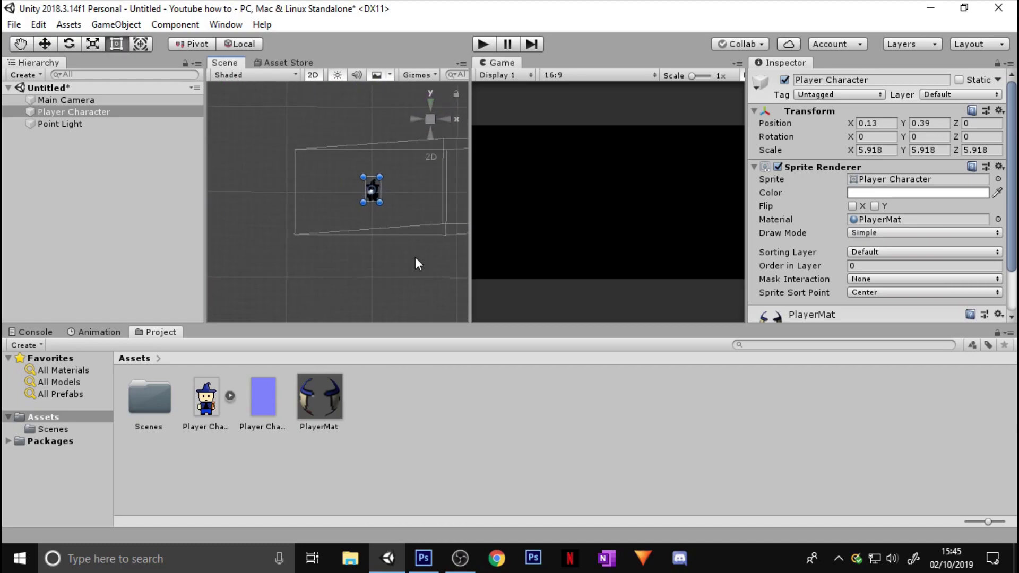
pyautogui.click(314, 78)
pyautogui.moveTo(322, 202); pyautogui.dragTo(426, 240, button='middle')
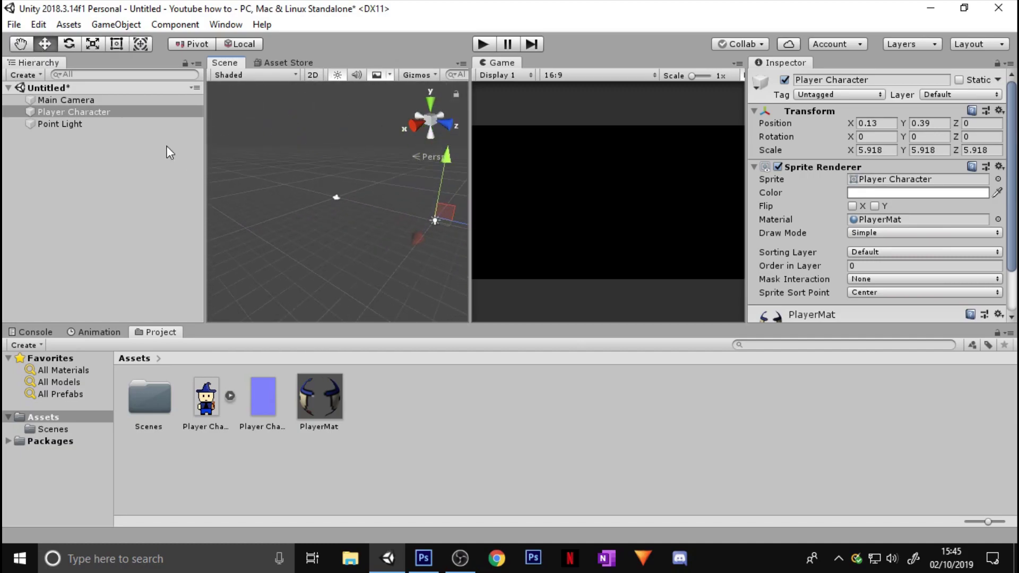
# - Frame the Point Light and pull it along Z to -0.65, in front of the wizard
pyautogui.click(132, 124)
pyautogui.moveTo(336, 232); pyautogui.dragTo(275, 222, button='middle')
pyautogui.press('f')
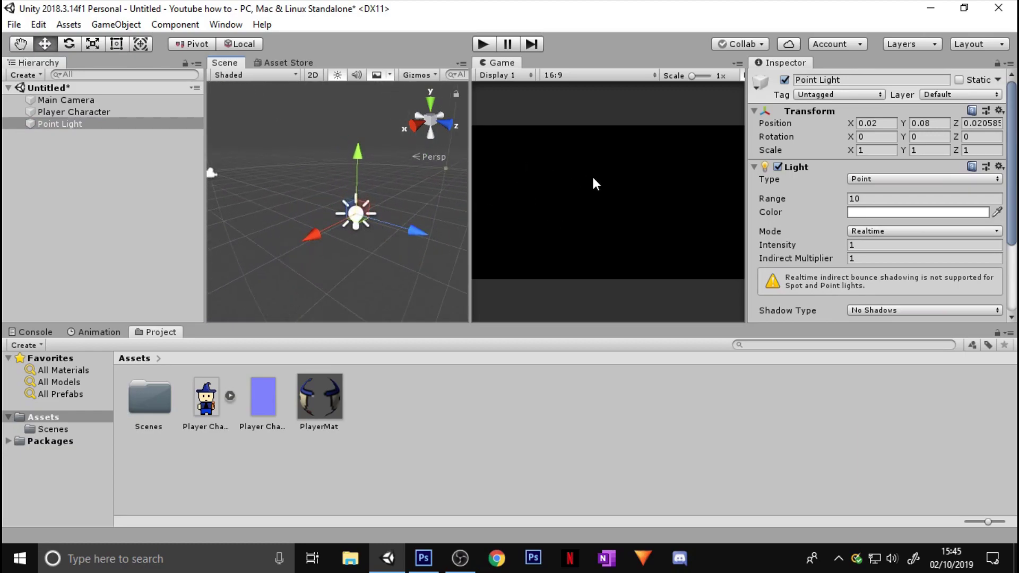
pyautogui.moveTo(419, 234); pyautogui.dragTo(402, 212)
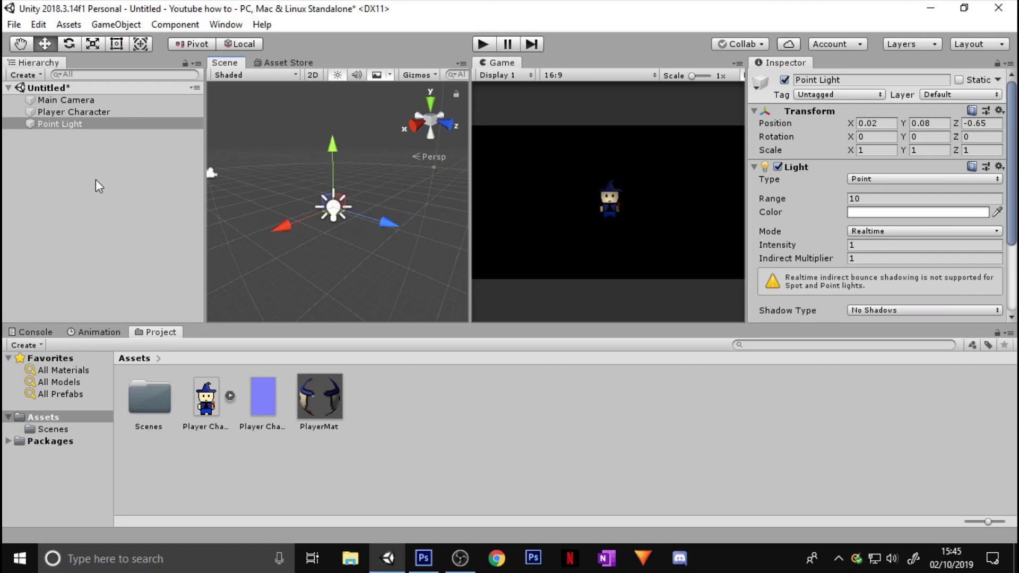
# - Back in 2D view, move the Point Light slightly up and right over the wizard
pyautogui.click(314, 75)
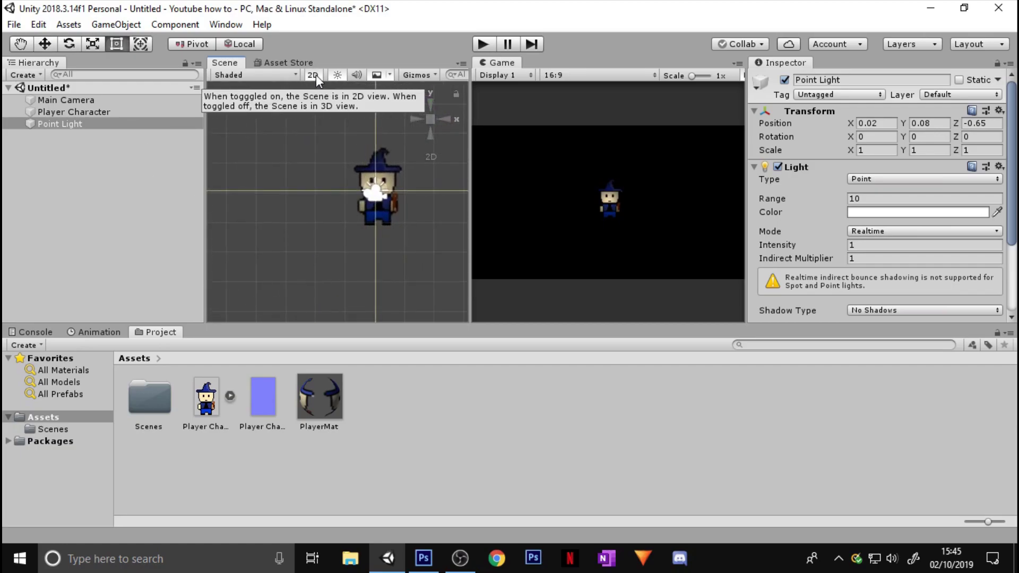
pyautogui.moveTo(397, 219); pyautogui.dragTo(340, 243, button='middle')
pyautogui.scroll(-2, 340, 242)
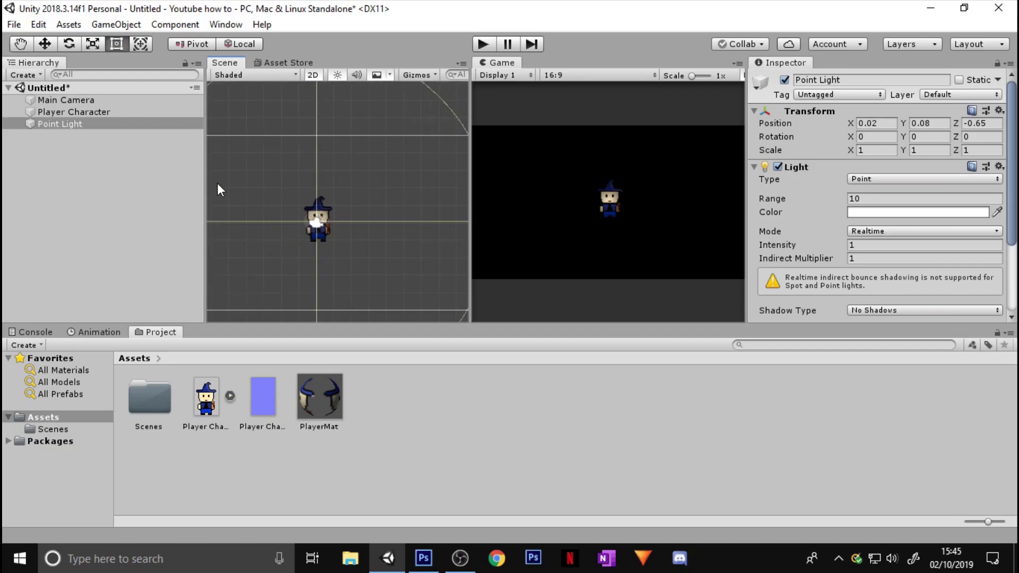
pyautogui.click(107, 124)
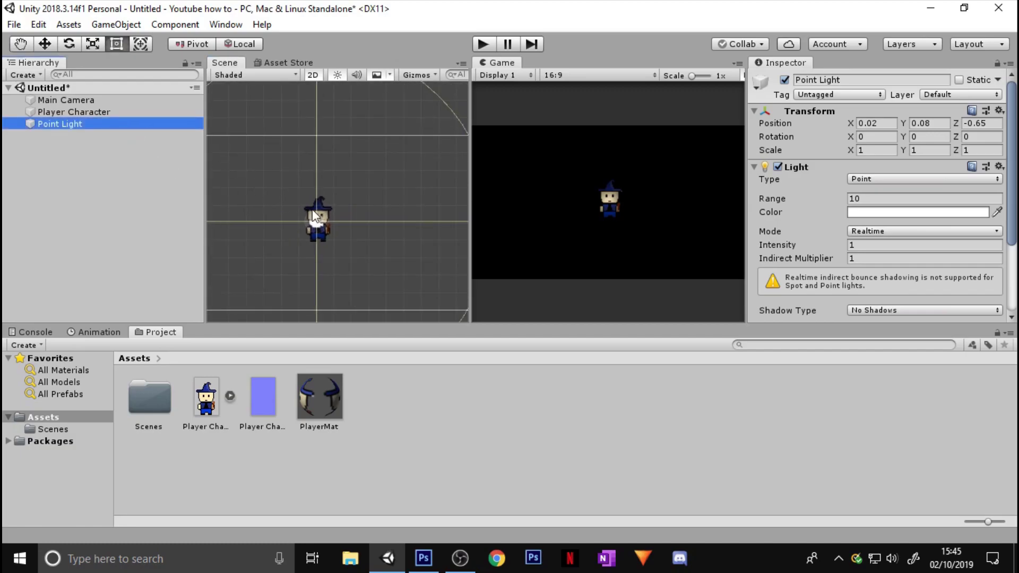
pyautogui.press('w')
pyautogui.moveTo(320, 214)
pyautogui.mouseDown()
pyautogui.moveTo(308, 186)
pyautogui.moveTo(359, 207)
pyautogui.moveTo(307, 234)
pyautogui.moveTo(297, 210)
pyautogui.moveTo(333, 227)
pyautogui.moveTo(321, 192)
pyautogui.moveTo(317, 244)
pyautogui.moveTo(308, 230)
pyautogui.moveTo(330, 248)
pyautogui.moveTo(354, 189)
pyautogui.moveTo(336, 143)
pyautogui.moveTo(333, 236)
pyautogui.moveTo(326, 214)
pyautogui.mouseUp()
# - In the demo brick level, roll the ball right and make it jump
pyautogui.scroll(-5, 378, 205)
pyautogui.scroll(-3, 372, 212)
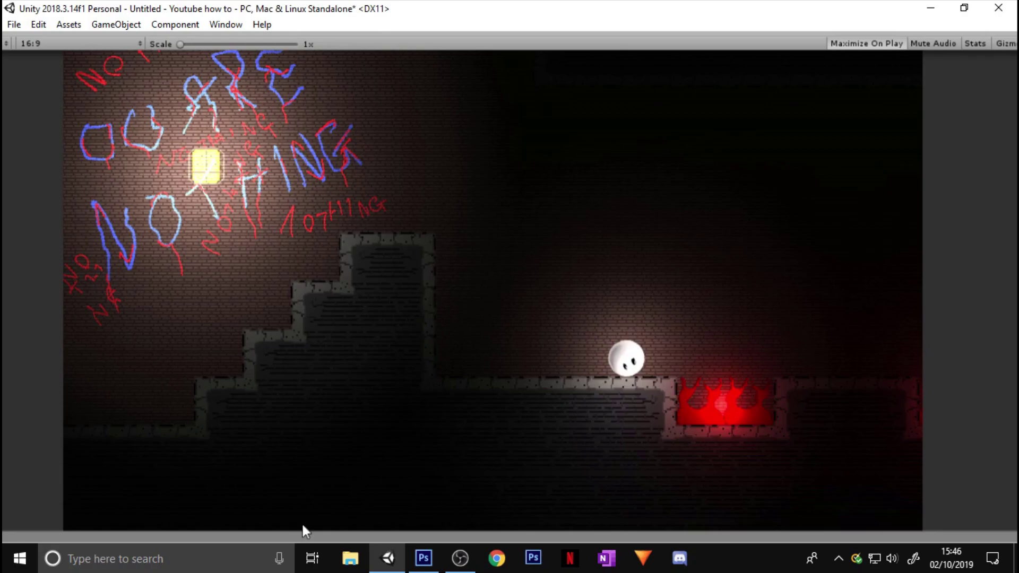
pyautogui.press('d')
pyautogui.press('space')
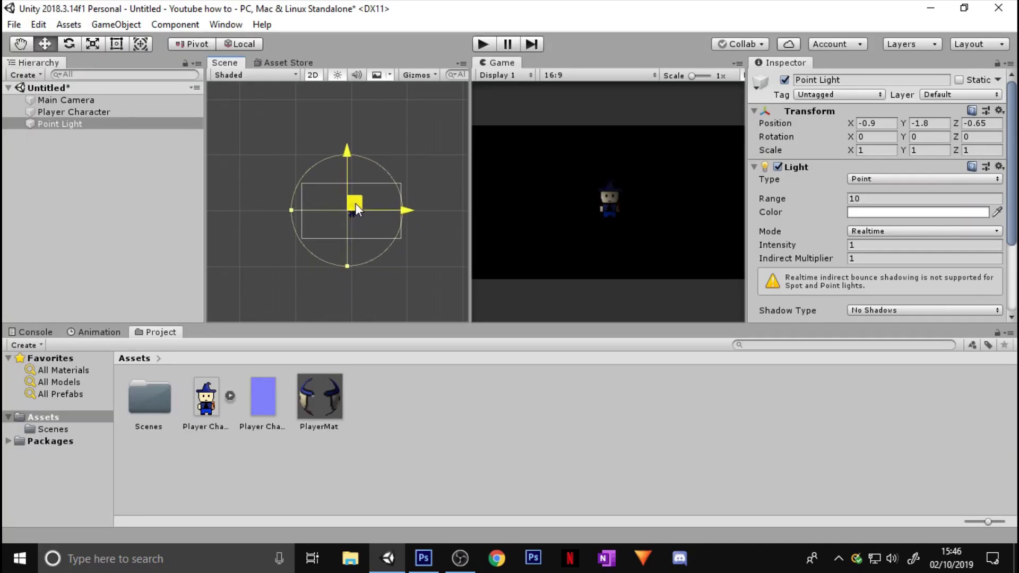
# - Nudge the Point Light right, tint it red, and preview the red lighting in play mode
pyautogui.moveTo(355, 203); pyautogui.dragTo(362, 204)
pyautogui.click(938, 212)
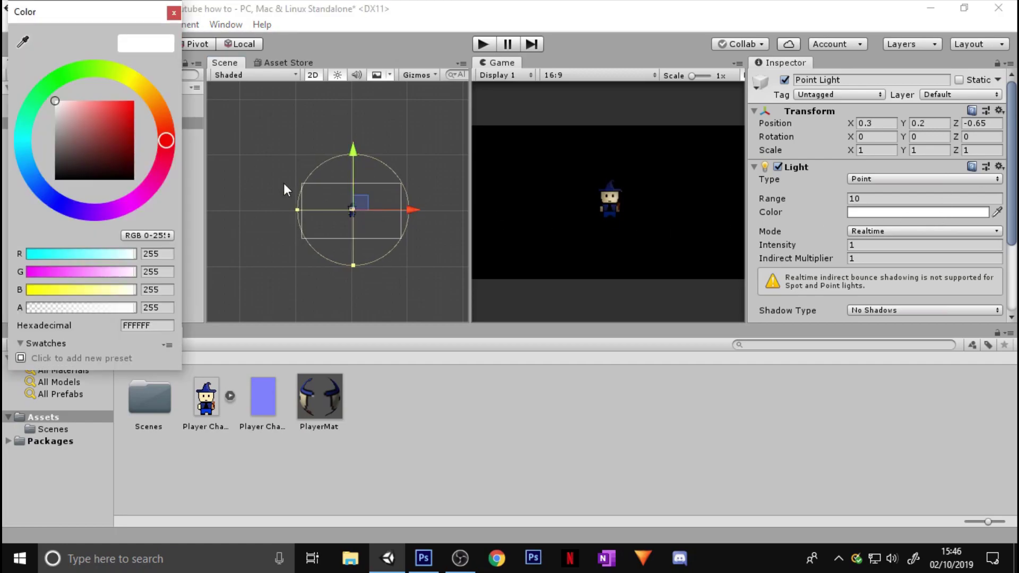
pyautogui.moveTo(101, 135); pyautogui.dragTo(201, 55)
pyautogui.click(175, 13)
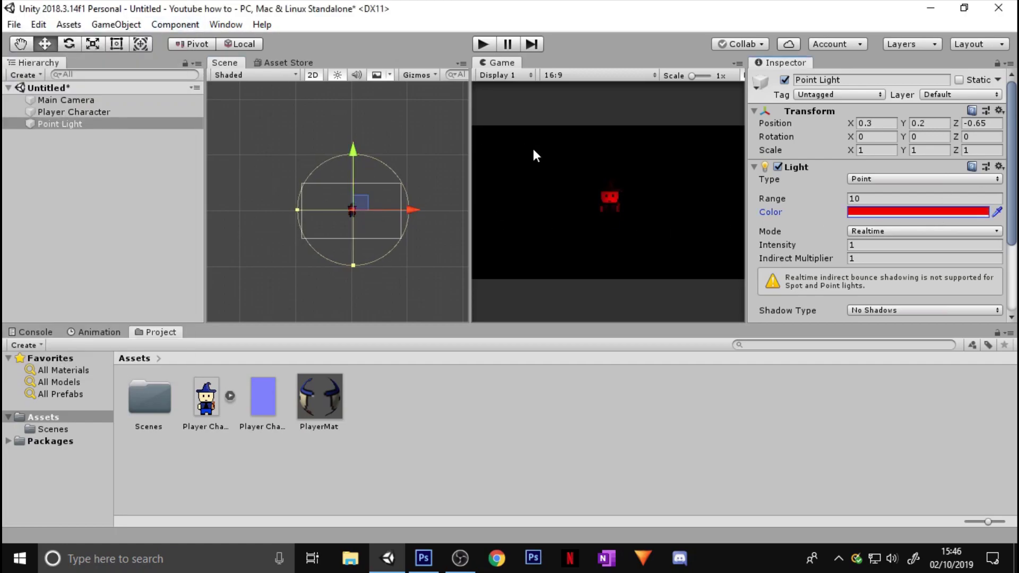
pyautogui.scroll(3, 616, 186)
pyautogui.click(483, 44)
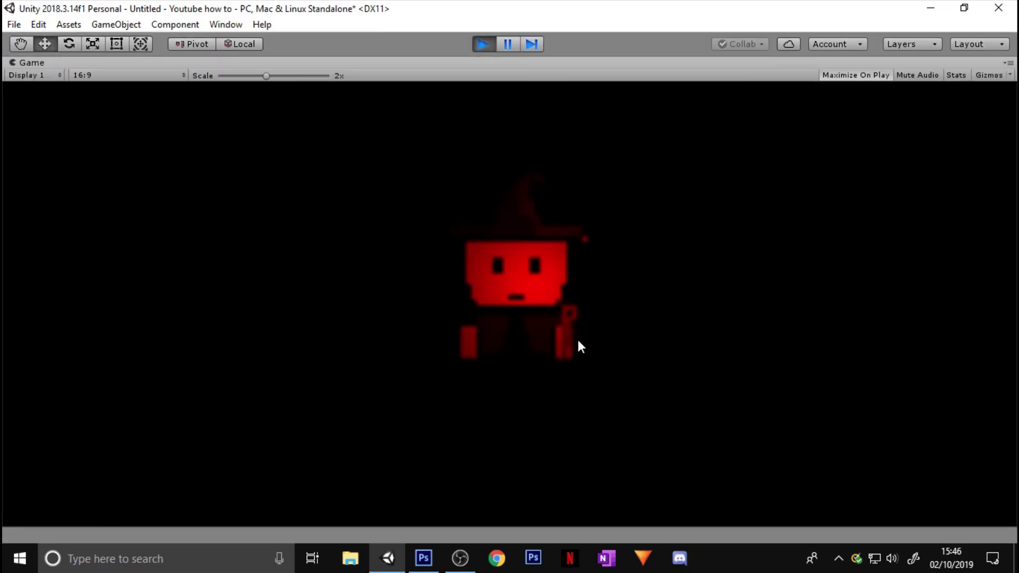
pyautogui.click(482, 44)
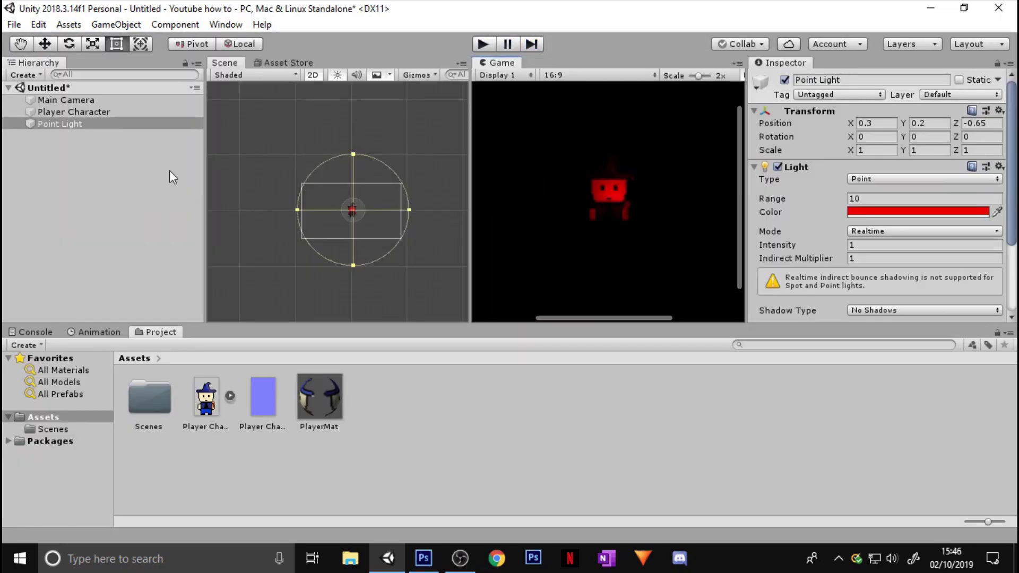
# - Change the Point Light colour to yellow
pyautogui.click(149, 123)
pyautogui.click(871, 212)
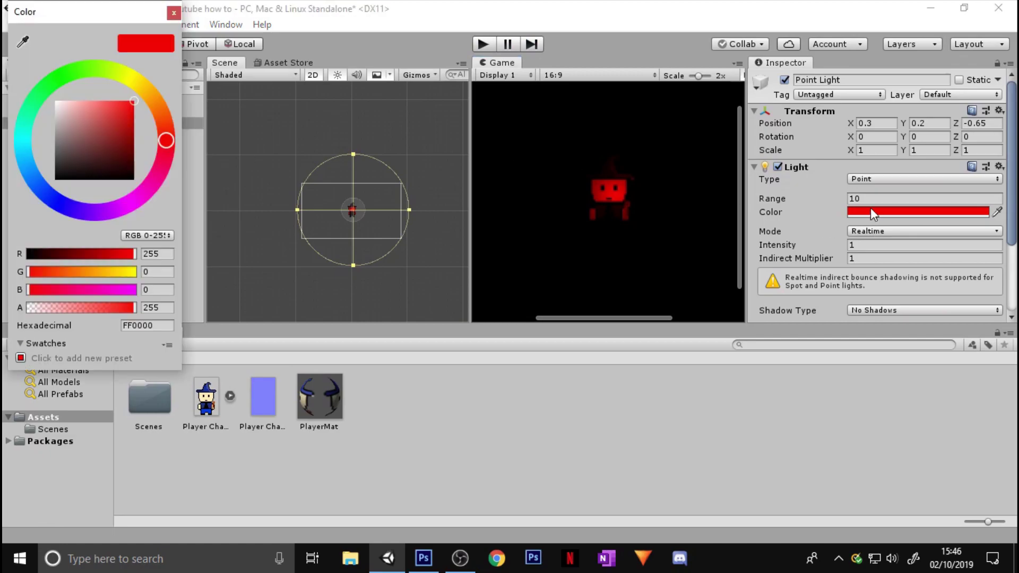
pyautogui.moveTo(56, 123); pyautogui.dragTo(26, 70)
pyautogui.click(130, 91)
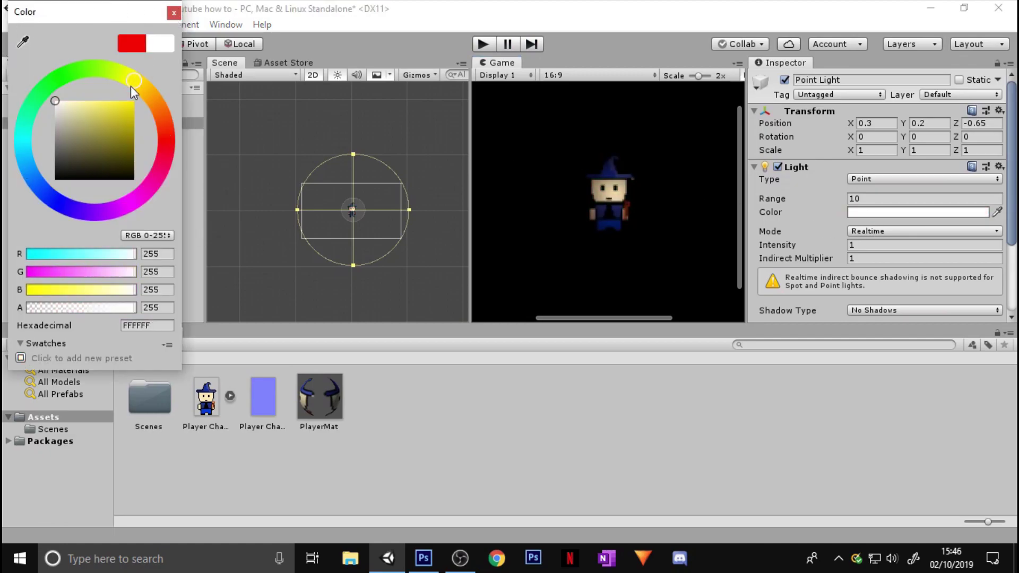
pyautogui.moveTo(133, 103); pyautogui.dragTo(164, 56)
pyautogui.click(174, 13)
# - Move the light down away from the wizard to X 3.9, Y -2.8
pyautogui.scroll(-2, 582, 192)
pyautogui.press('w')
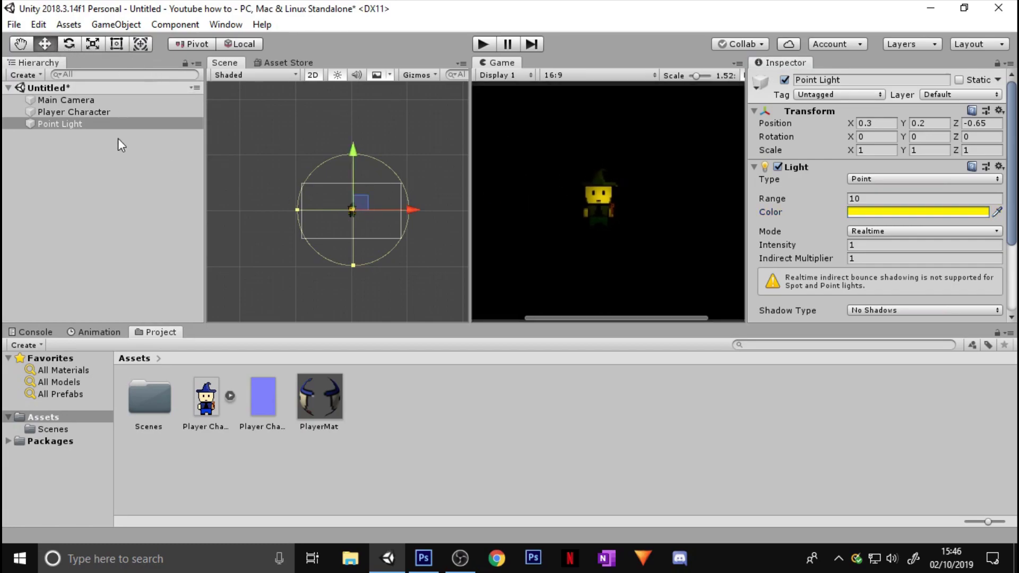
pyautogui.moveTo(368, 203)
pyautogui.mouseDown()
pyautogui.moveTo(361, 231)
pyautogui.moveTo(361, 196)
pyautogui.moveTo(381, 218)
pyautogui.mouseUp()
# - Try a Point Light intensity of 1000, then reduce it back to 1
pyautogui.click(879, 246)
pyautogui.write('0')
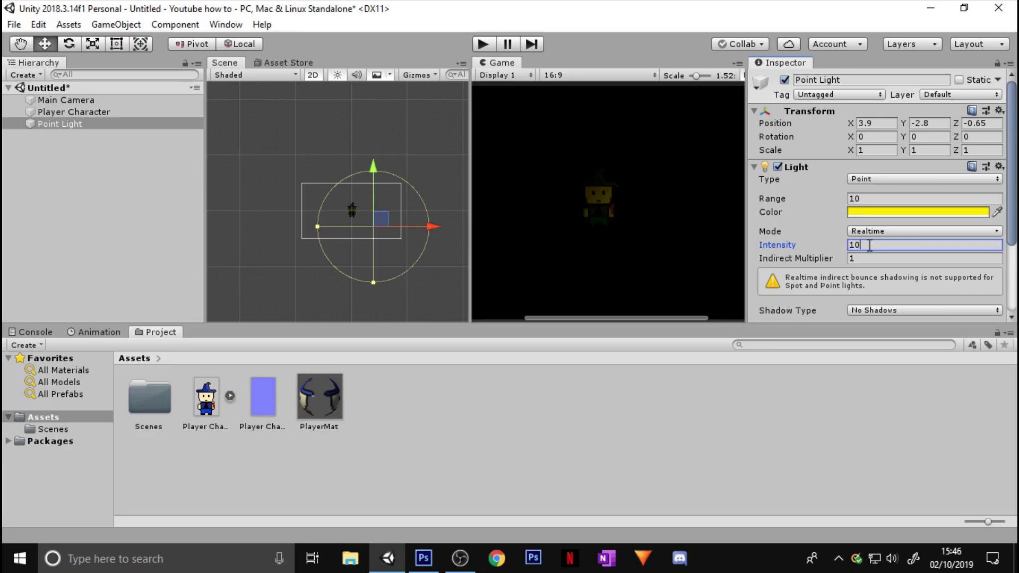
pyautogui.write('00')
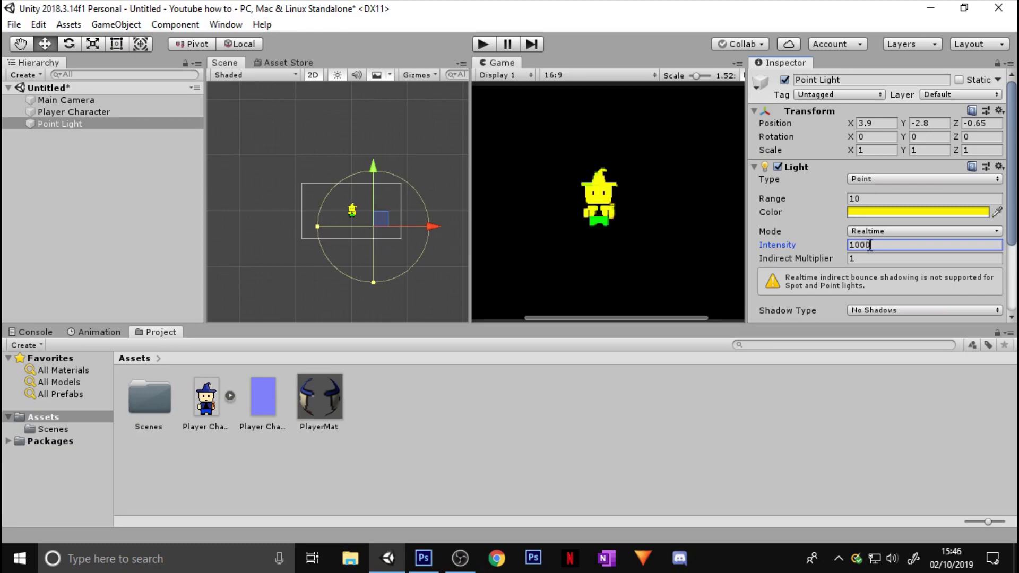
pyautogui.press('BackSpace')
pyautogui.press('BackSpace')
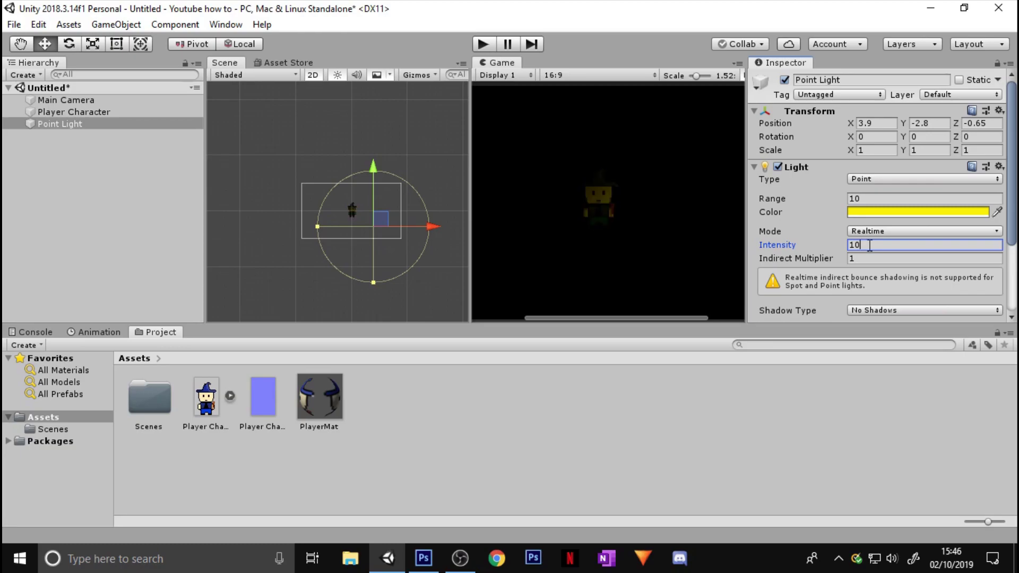
pyautogui.press('BackSpace')
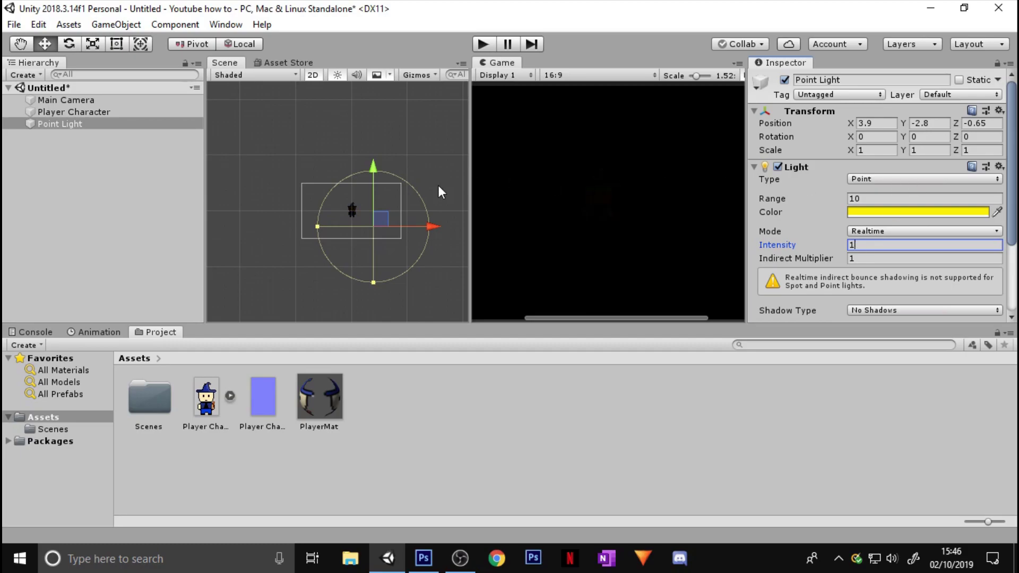
# - Make the light white again and place it just above the wizard at X 0.4, Y 1
pyautogui.moveTo(387, 218); pyautogui.dragTo(364, 201)
pyautogui.click(884, 212)
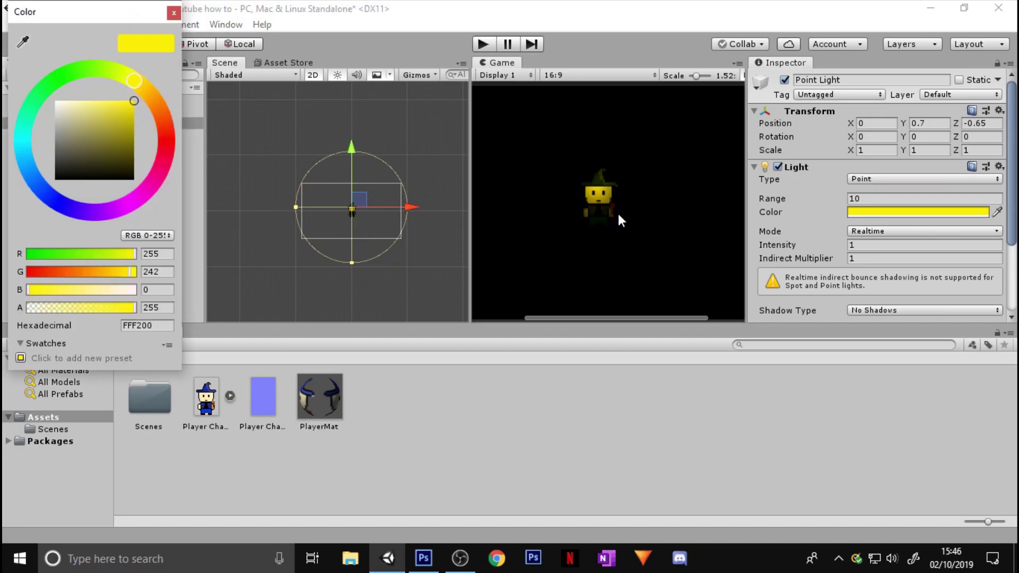
pyautogui.moveTo(67, 114); pyautogui.dragTo(55, 101)
pyautogui.click(172, 14)
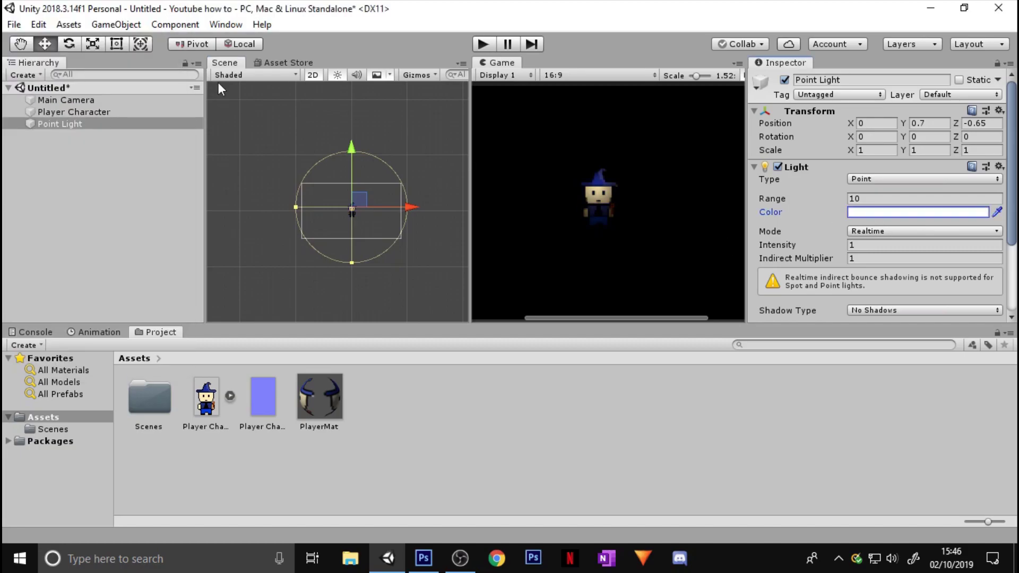
pyautogui.moveTo(361, 195)
pyautogui.mouseDown()
pyautogui.moveTo(365, 212)
pyautogui.moveTo(366, 182)
pyautogui.moveTo(362, 198)
pyautogui.mouseUp()
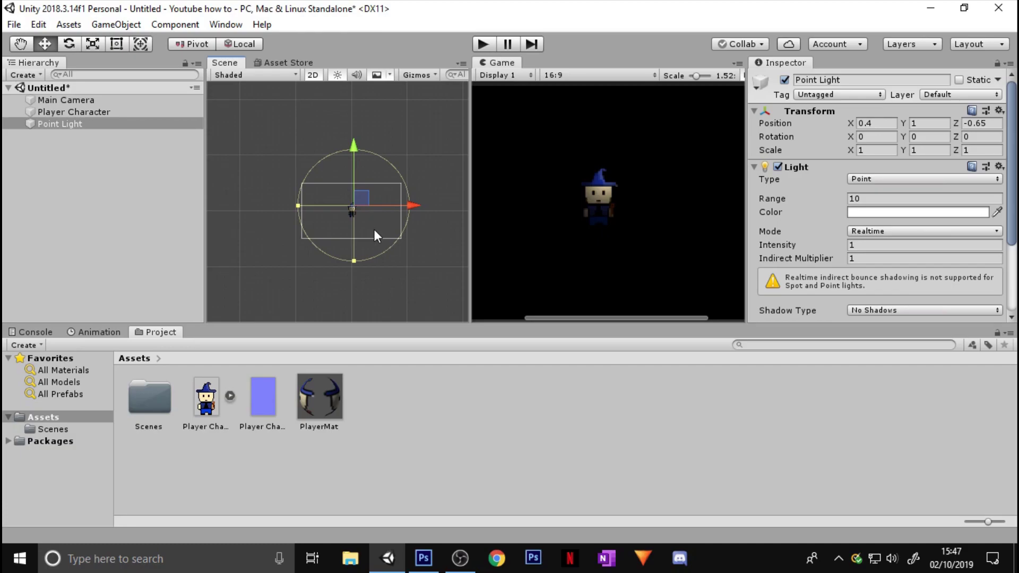
# - Deselect the Point Light by clicking empty Scene space, hiding its gizmo
pyautogui.click(412, 274)
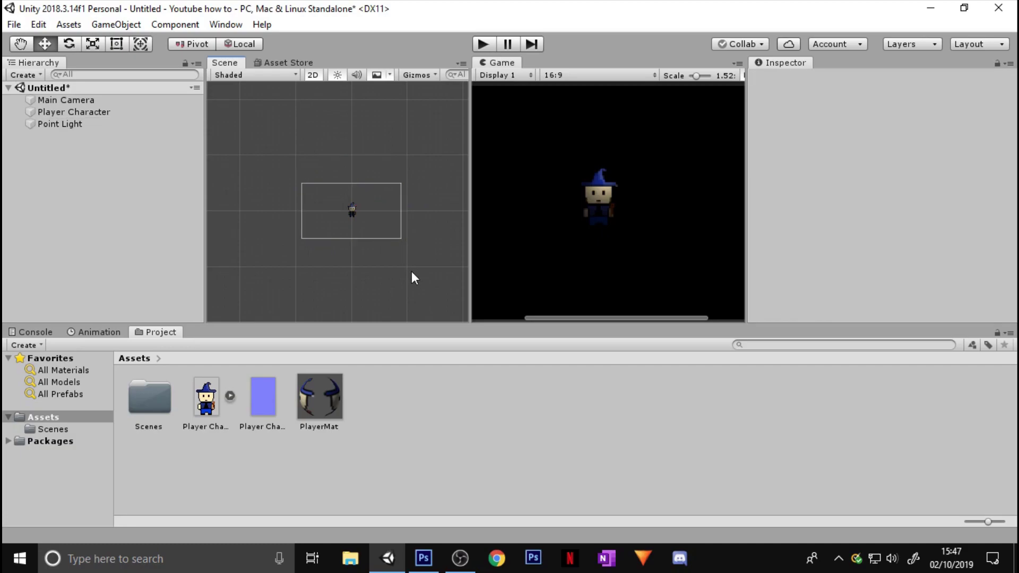